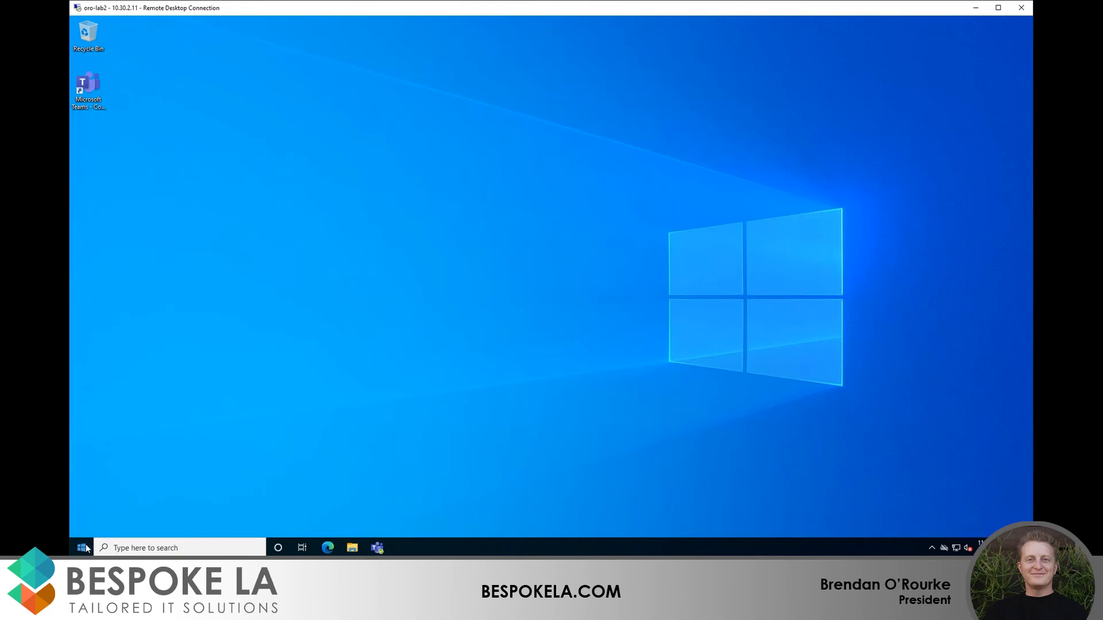
Step: Launch OneDrive from a Start search for 'one' and sign in with the work e-mail address
click(932, 549)
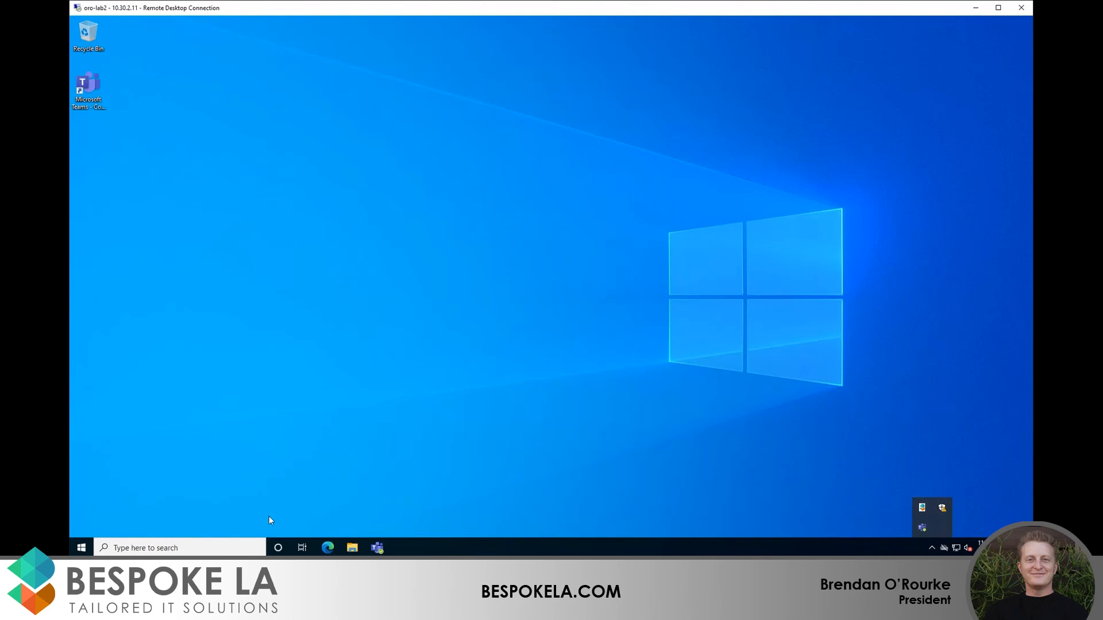
click(83, 547)
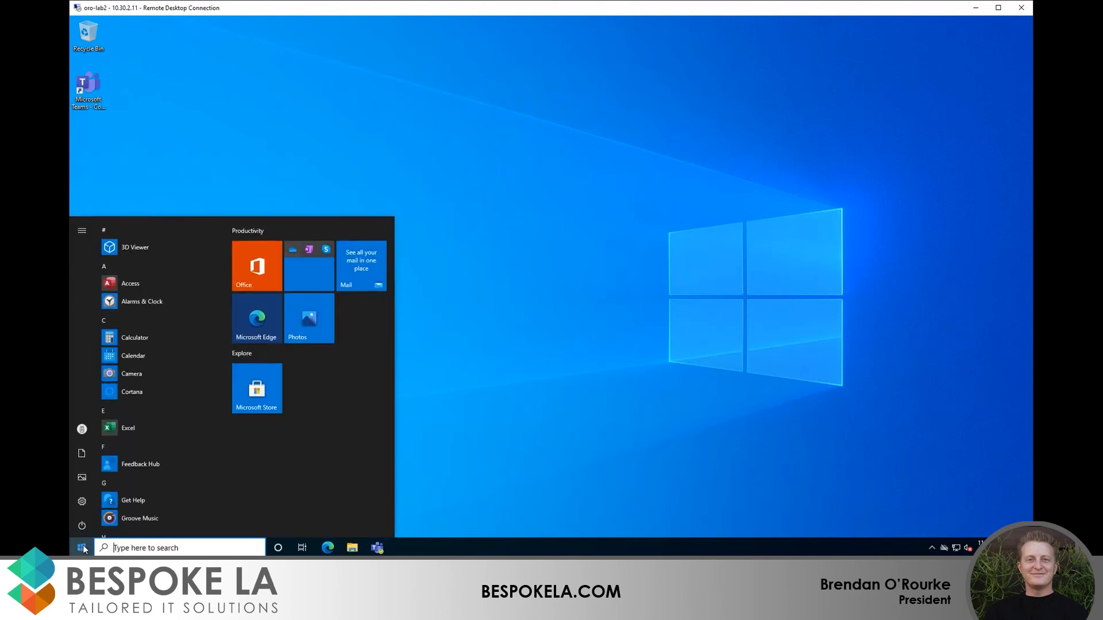
text(one)
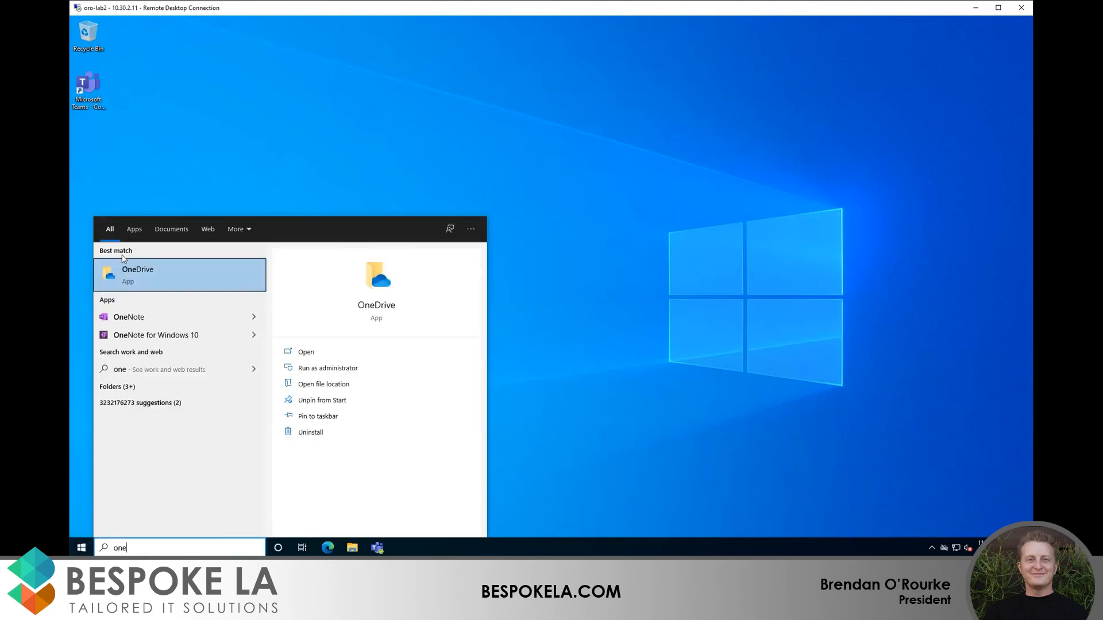
click(131, 278)
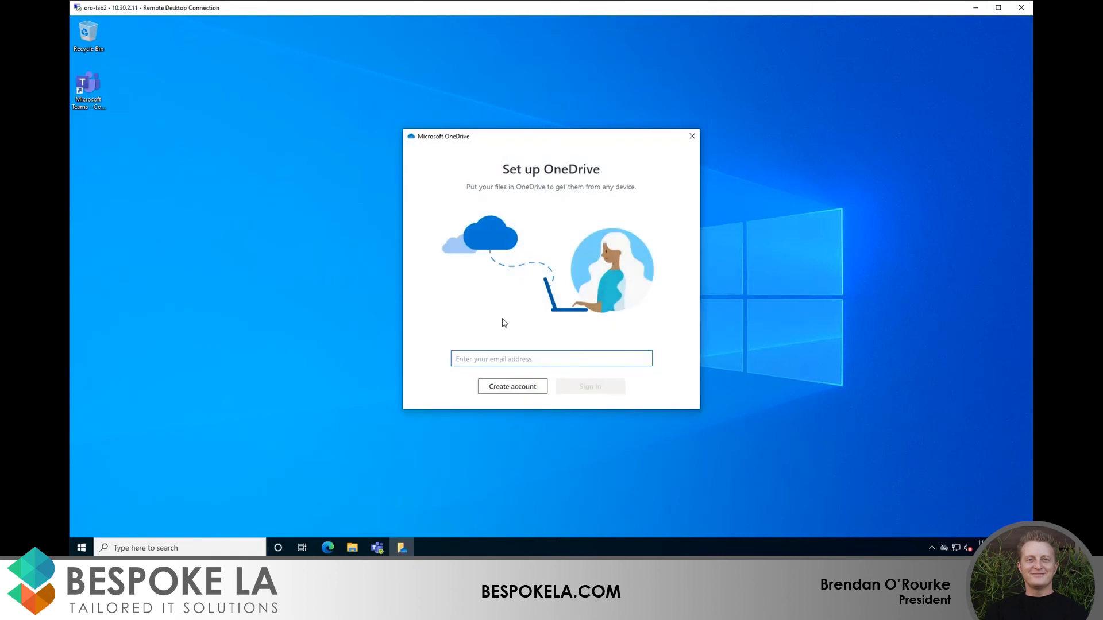
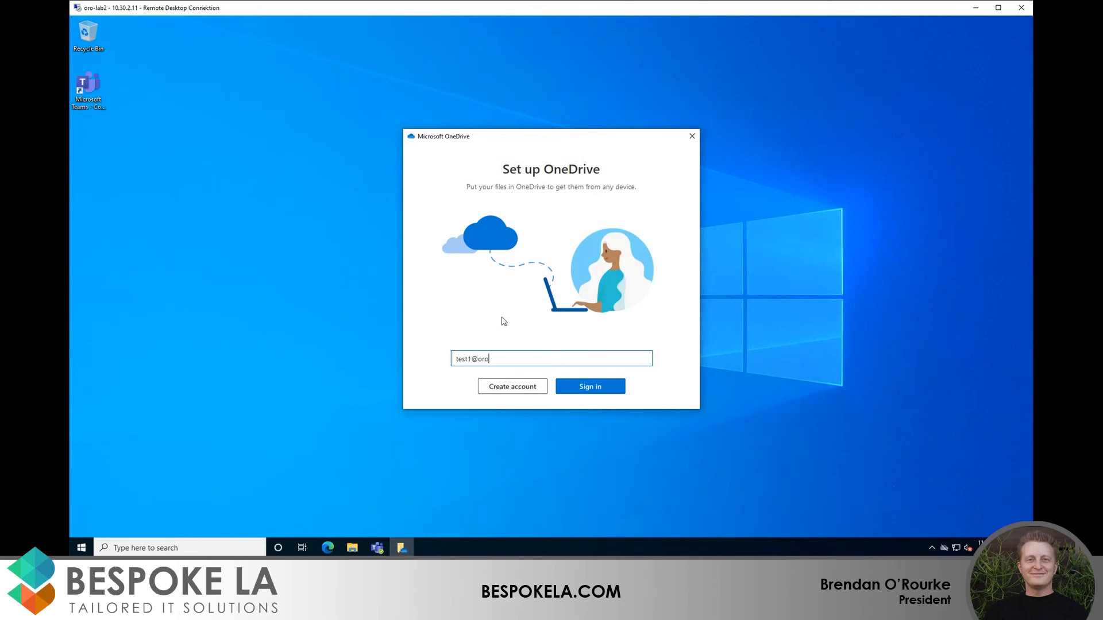
key(Return)
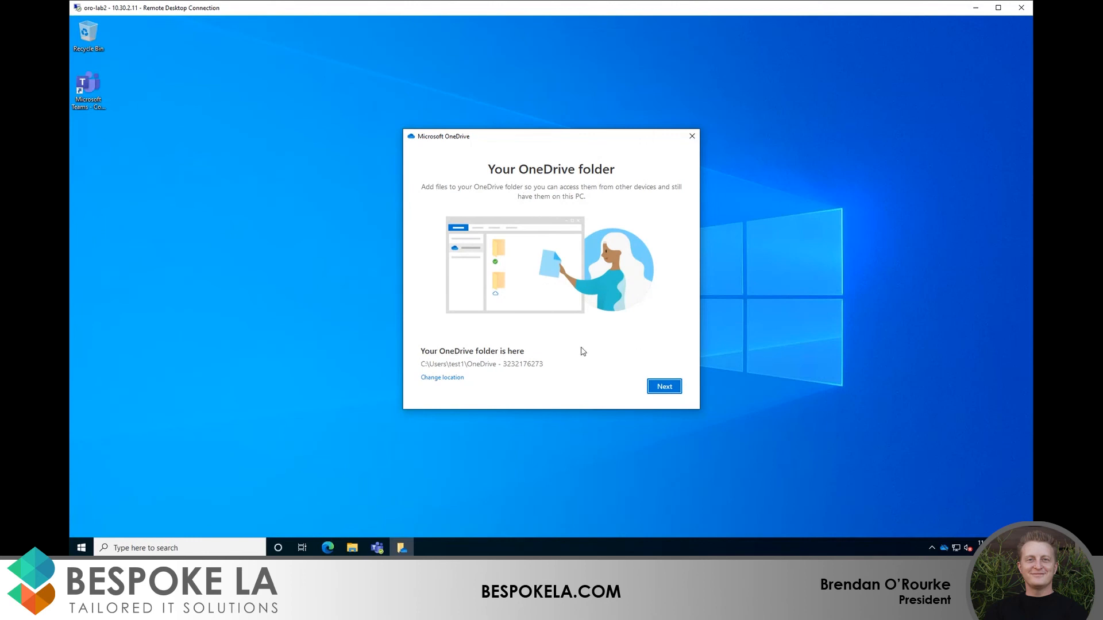
Step: Accept the default local OneDrive folder and view its contents in File Explorer
click(662, 387)
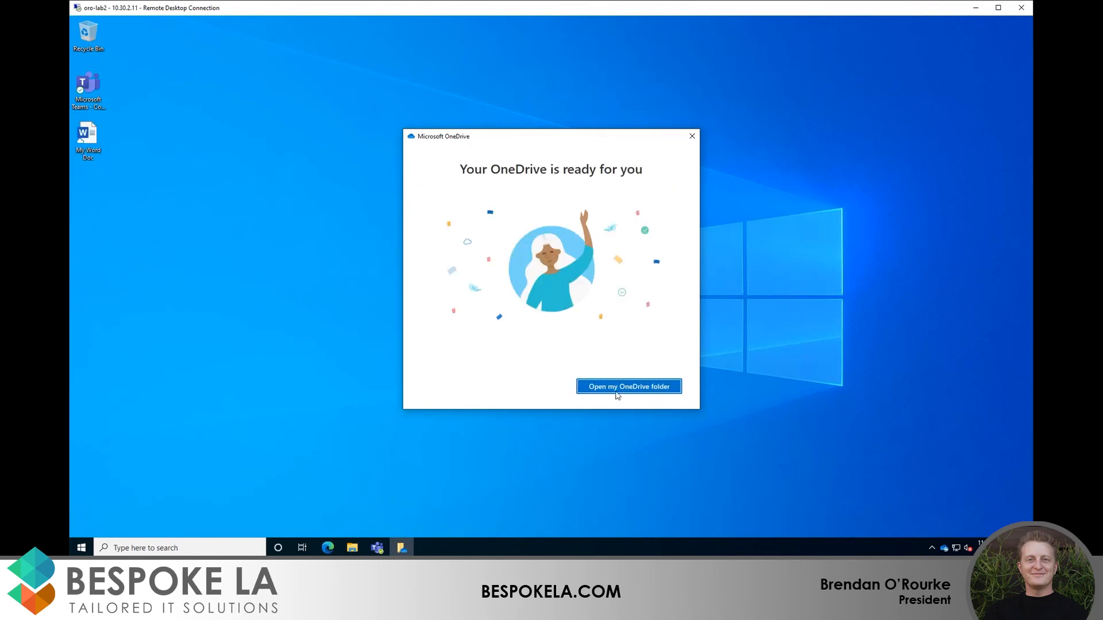
click(617, 393)
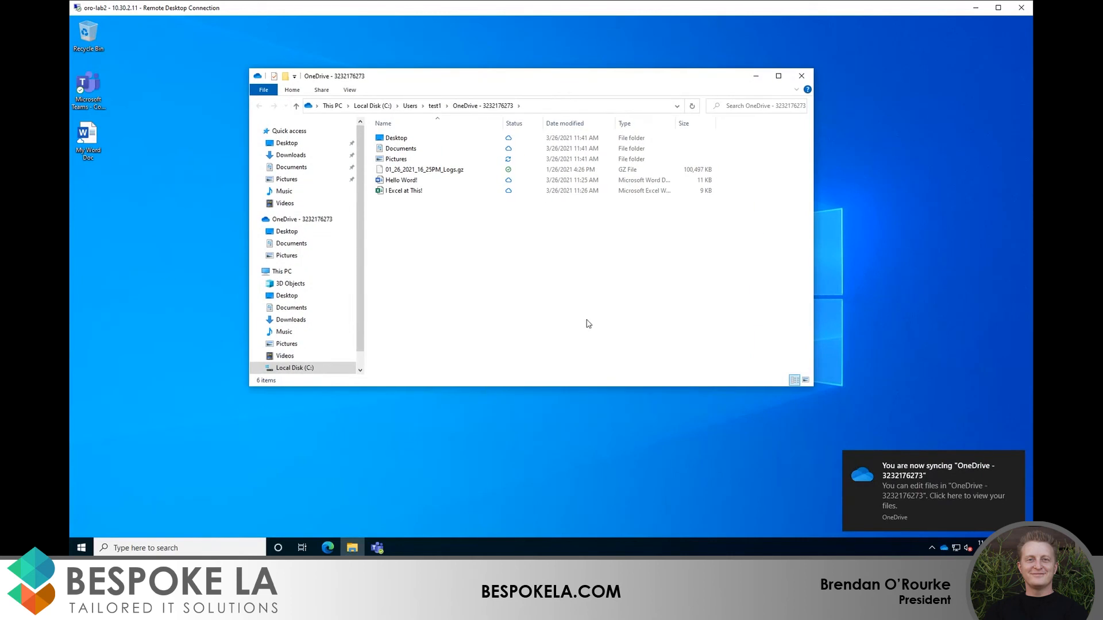
click(290, 222)
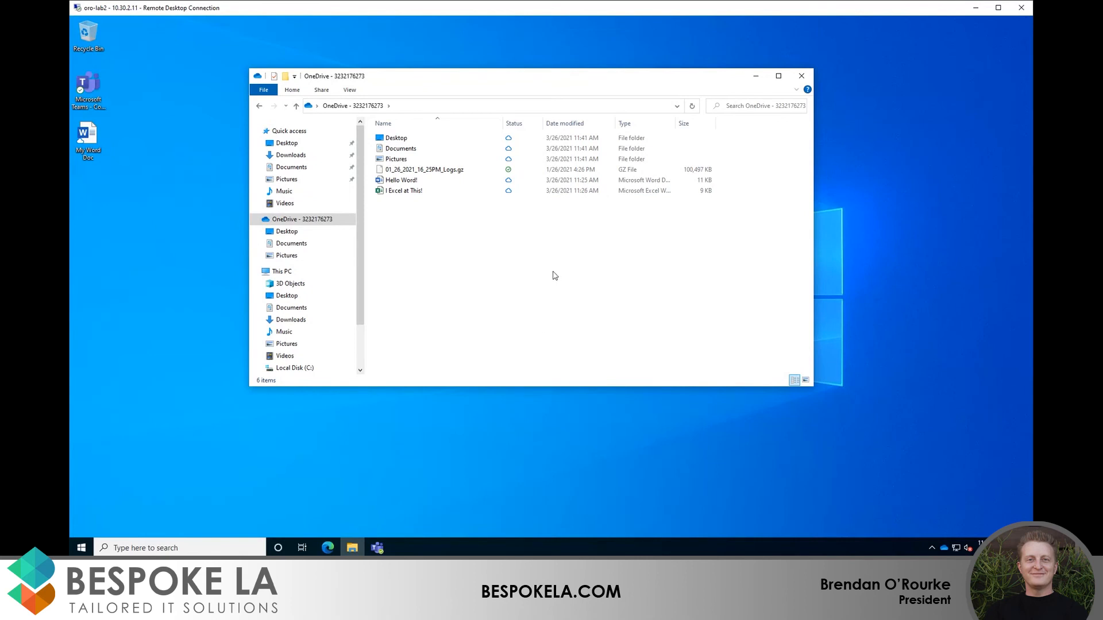
click(327, 548)
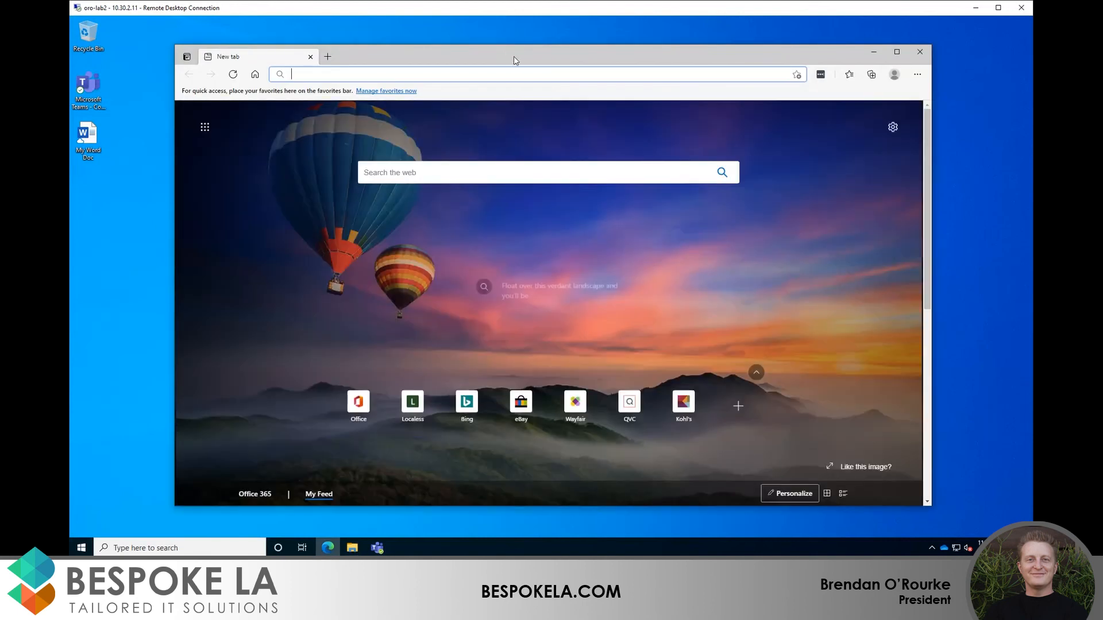
Step: Go to office.com and open the online OneDrive My files page
text(office.com)
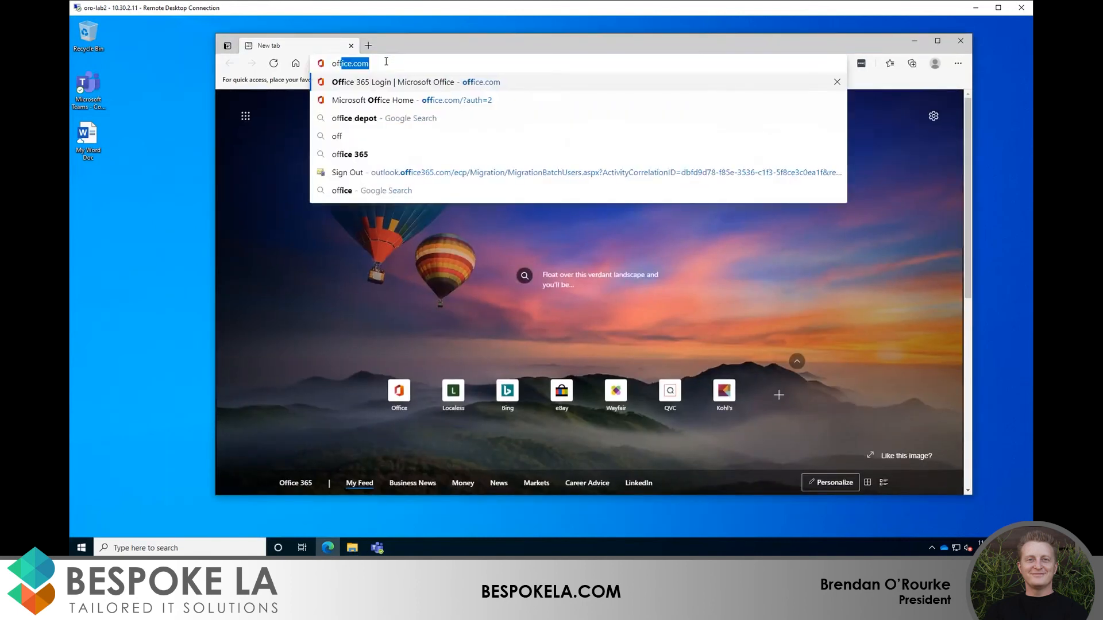
key(Return)
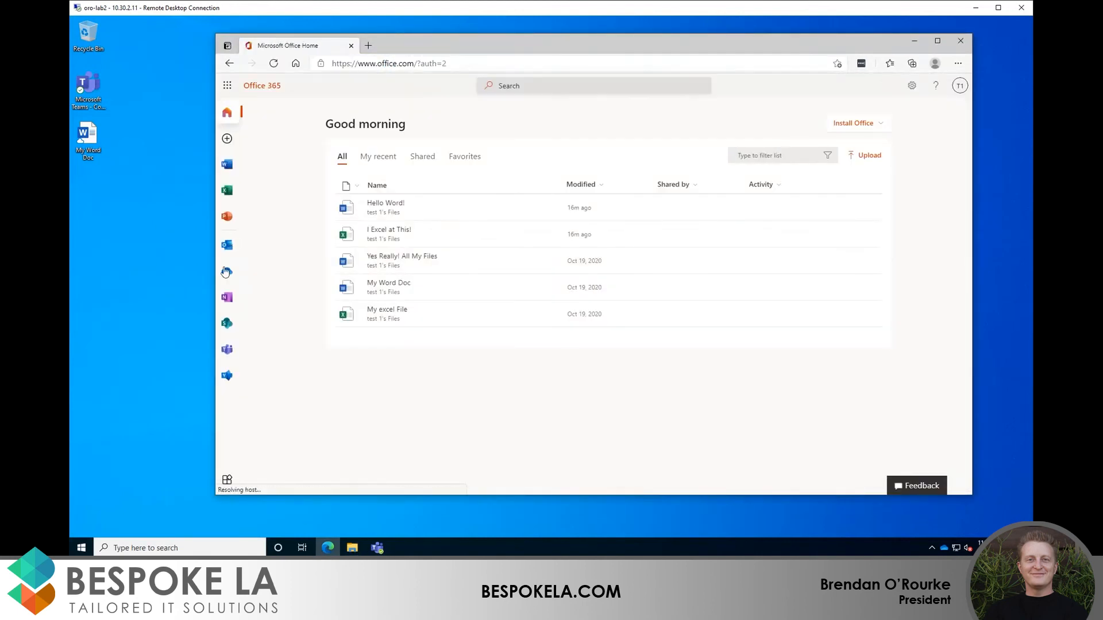
click(227, 270)
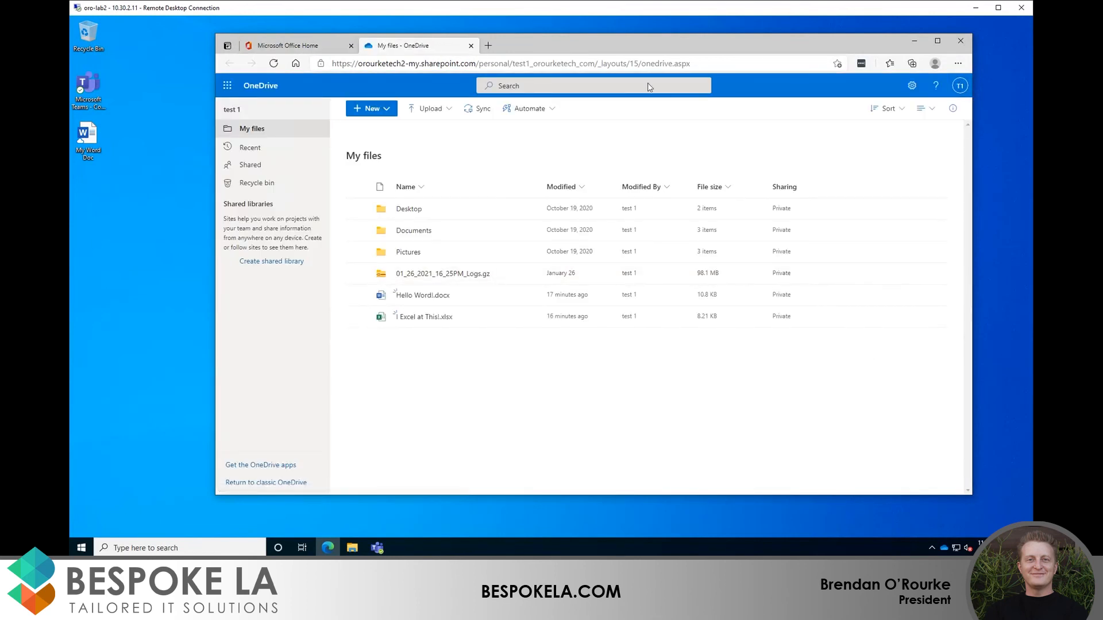
Step: Arrange the Edge and File Explorer windows so both are visible
drag(605, 39, 745, 42)
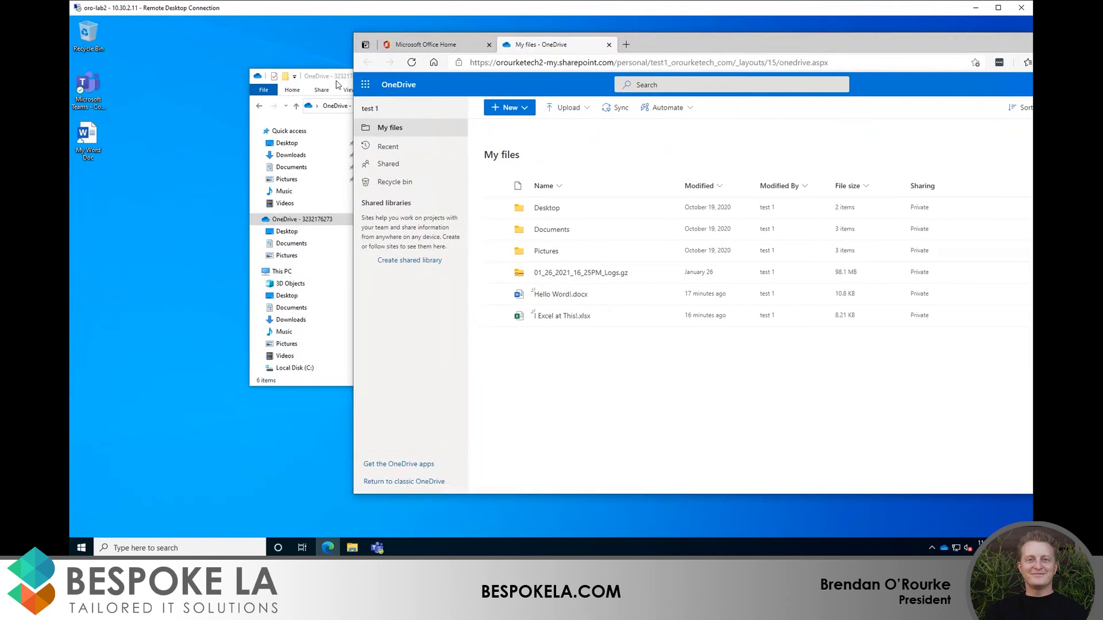
drag(333, 80, 170, 87)
drag(701, 46, 611, 38)
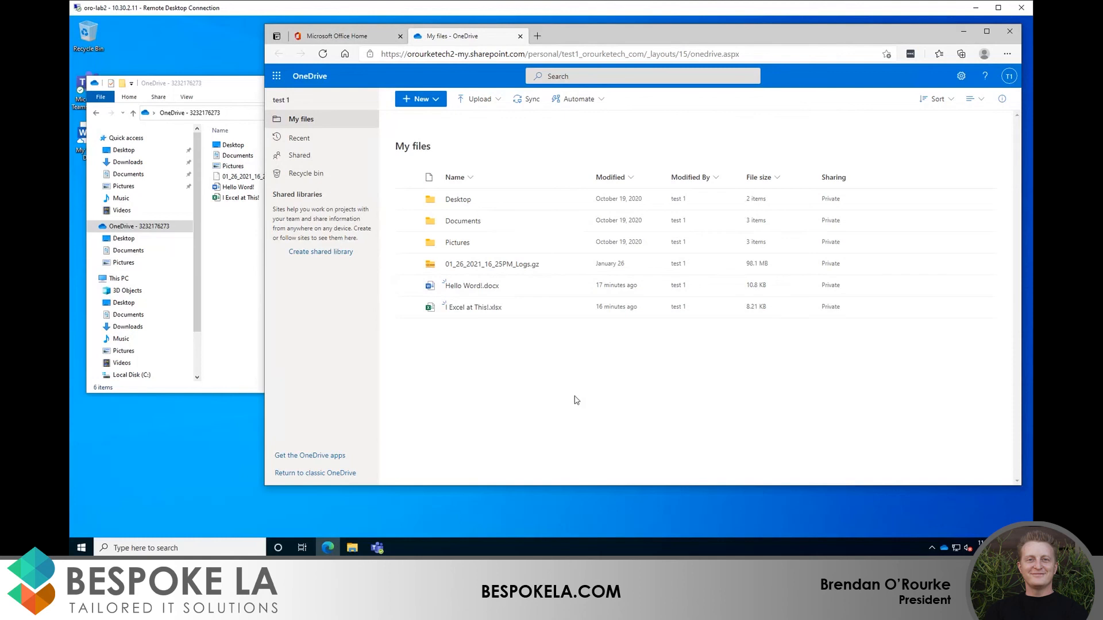
Step: Bring File Explorer in front of Edge and check that the OneDrive status panel reports up to date
click(235, 296)
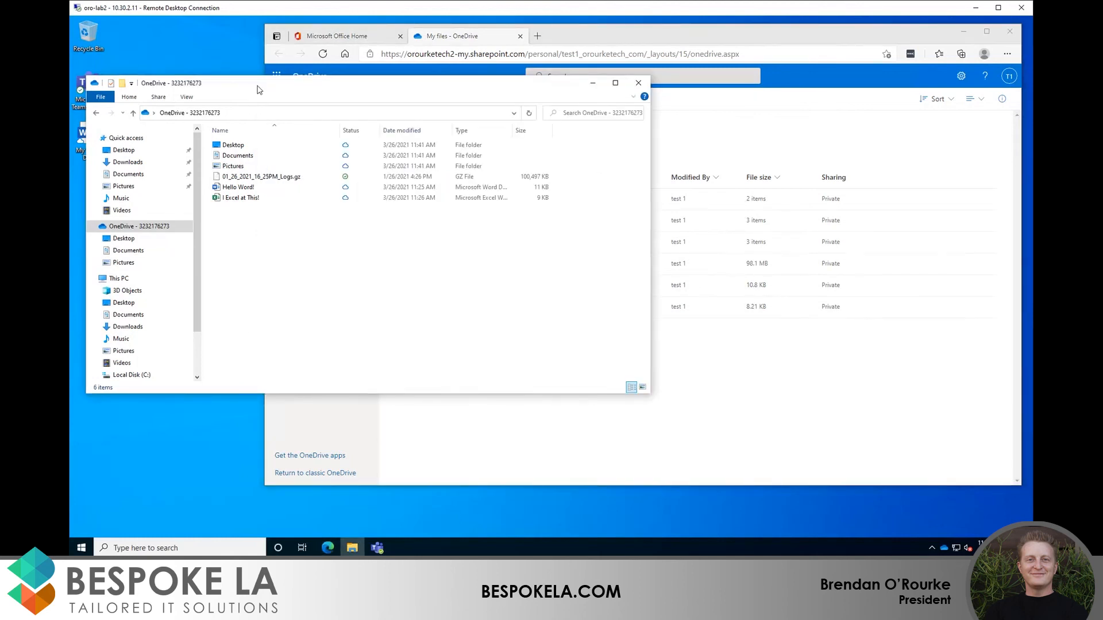
drag(259, 90, 291, 98)
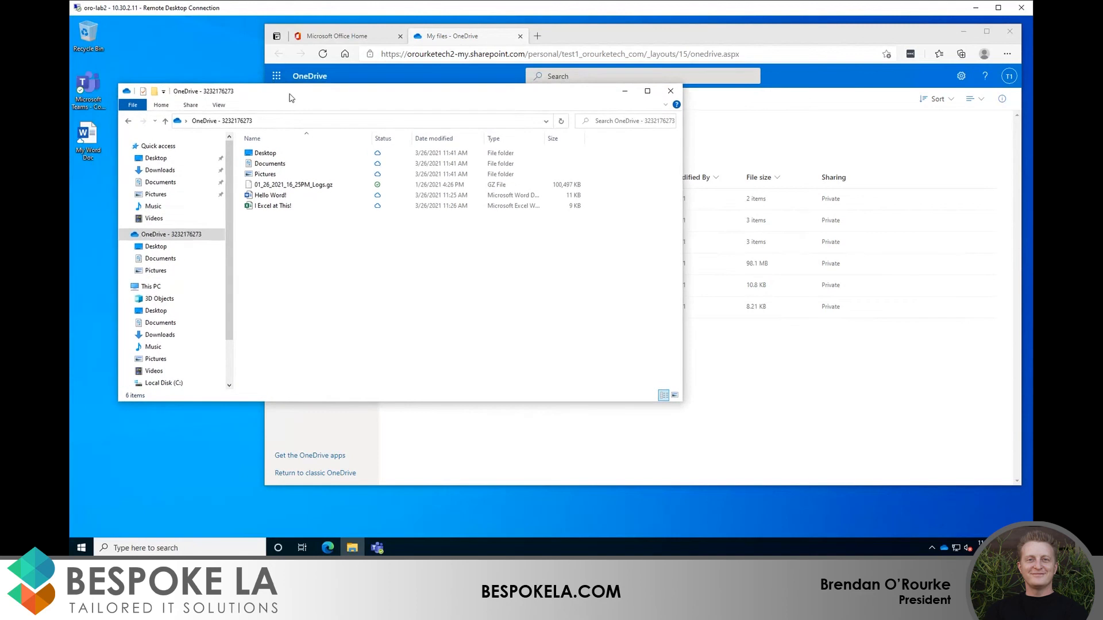
click(776, 387)
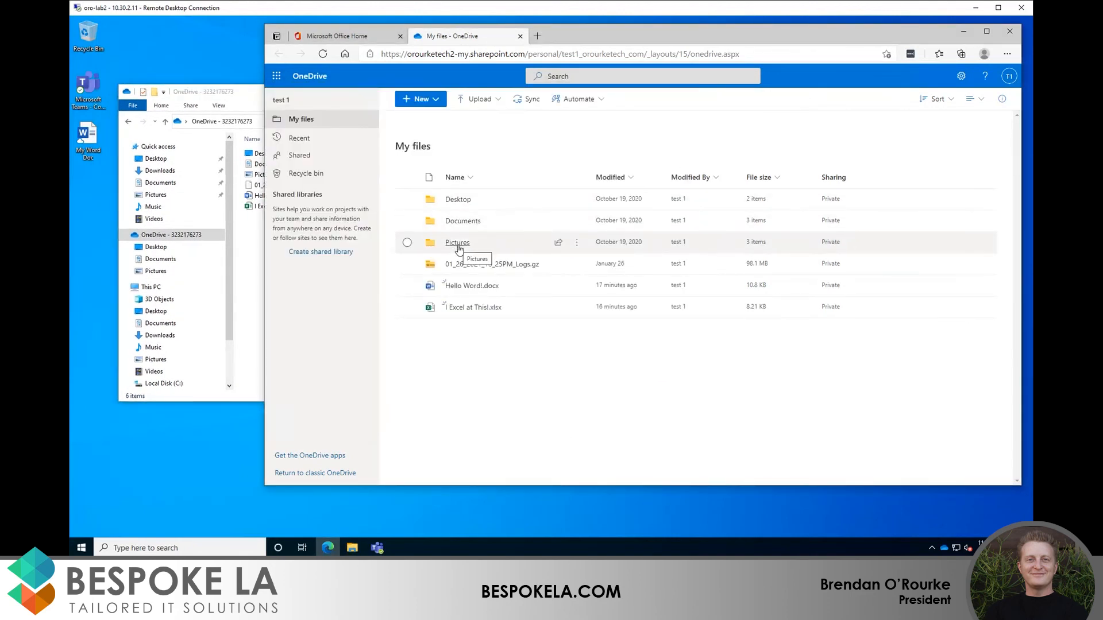
click(255, 258)
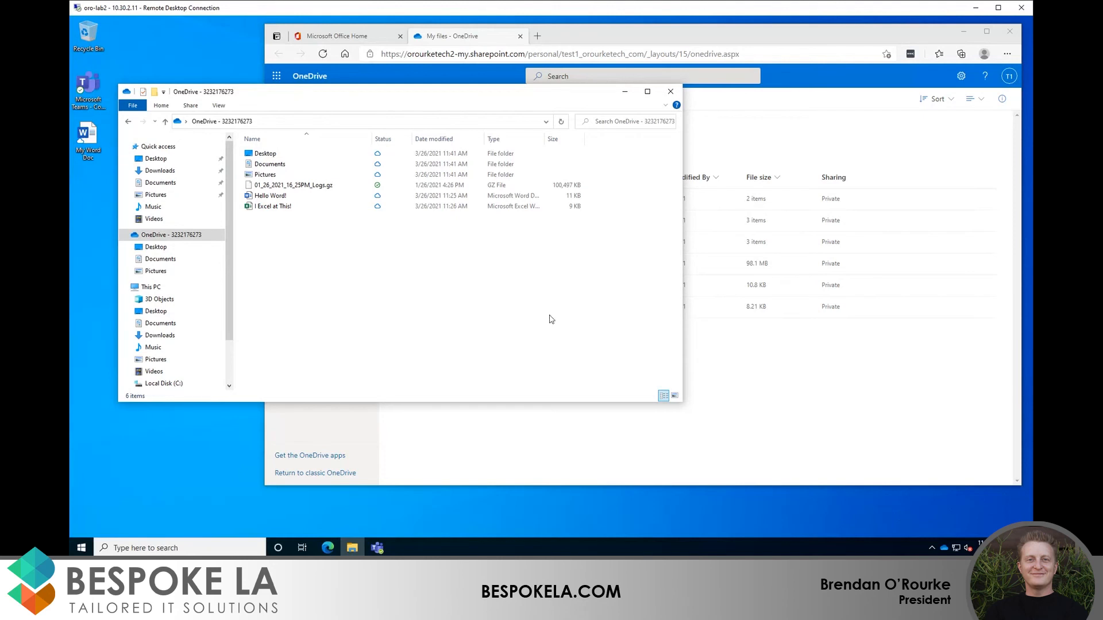
click(944, 549)
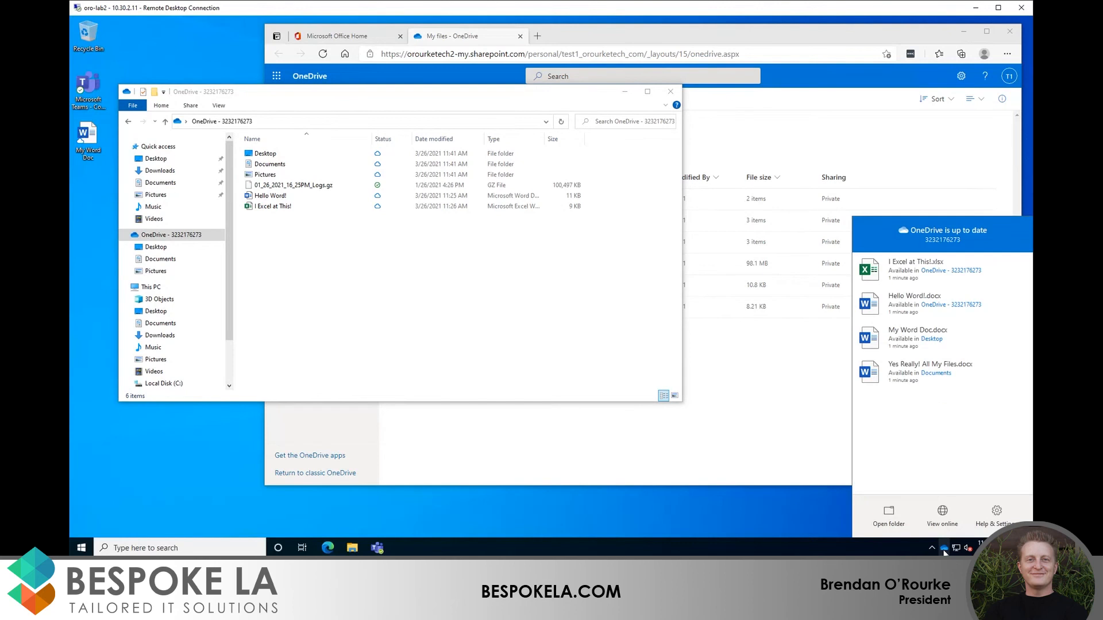
Step: In OneDrive settings' Backup tab, confirm Desktop, Documents and Pictures are backed up
click(997, 513)
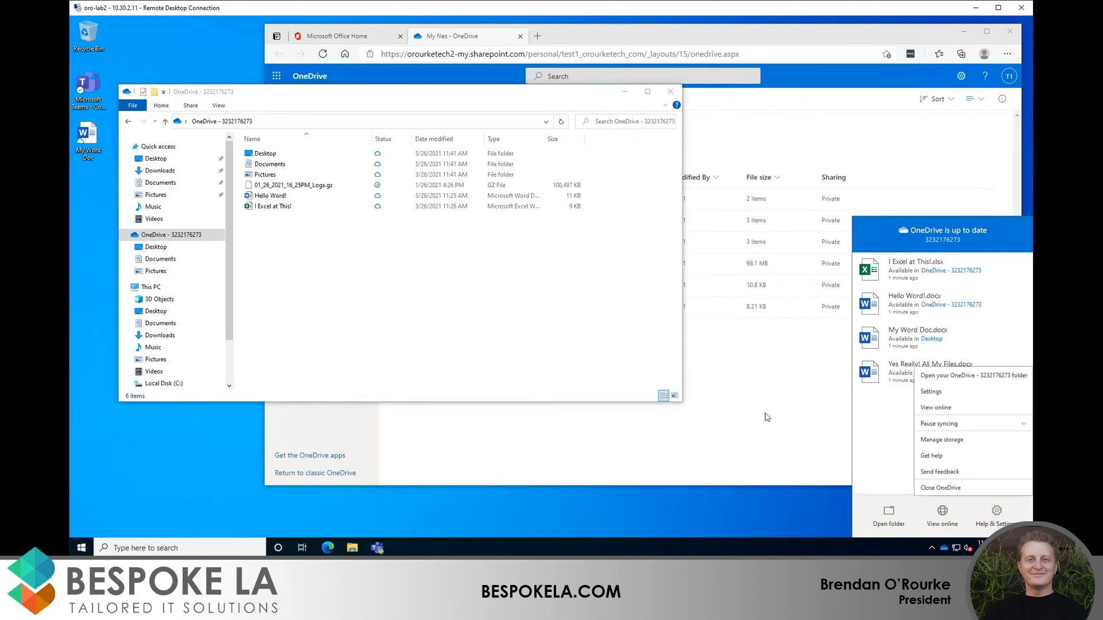
click(932, 391)
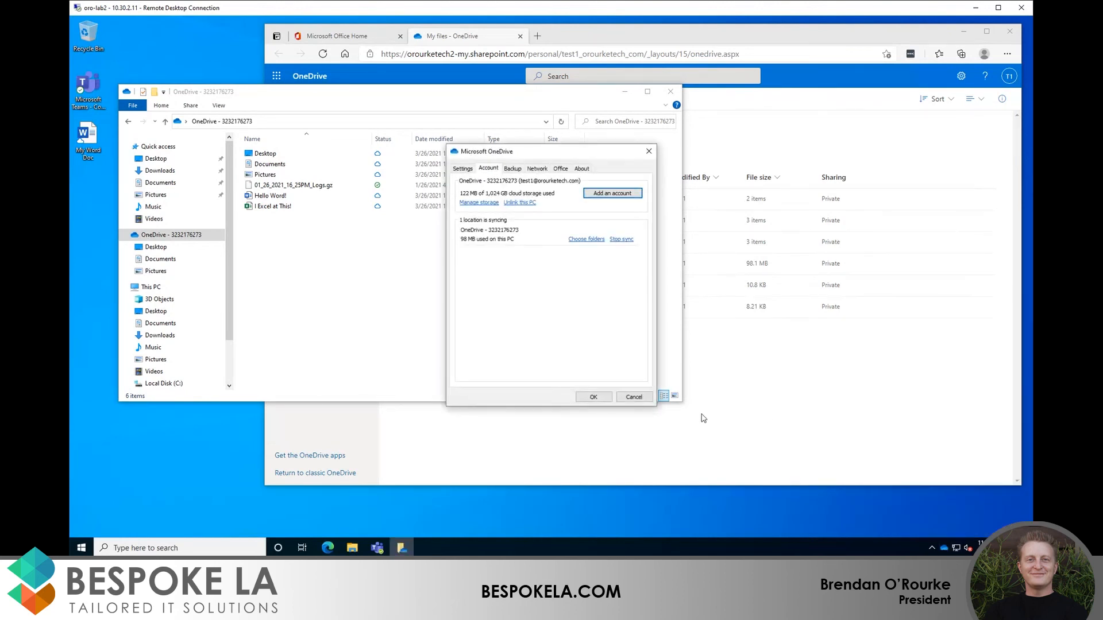
click(510, 170)
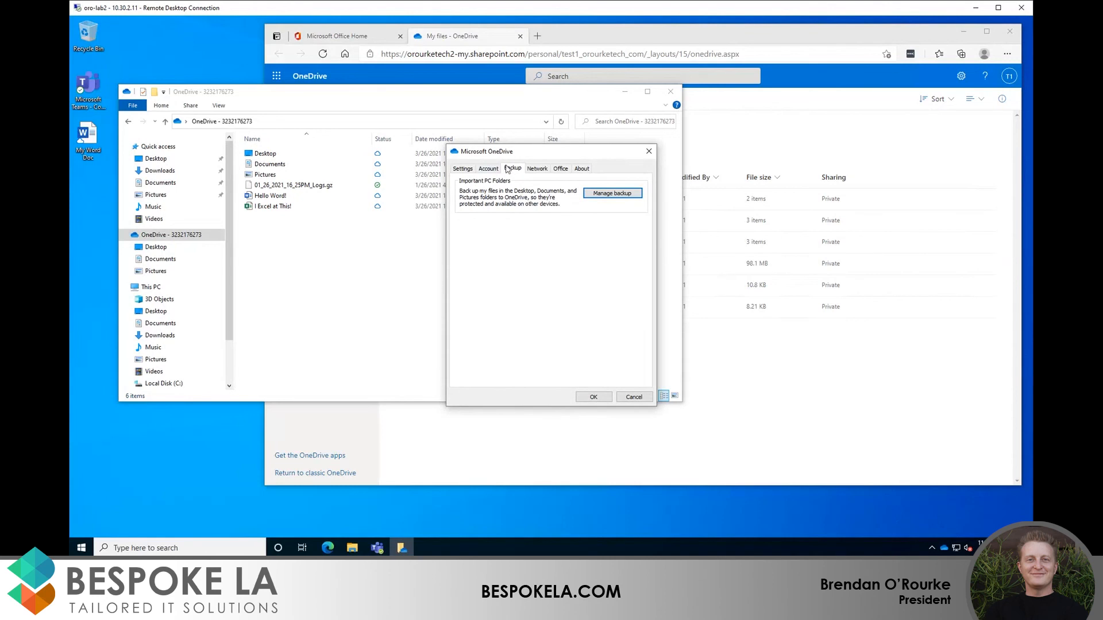
click(601, 193)
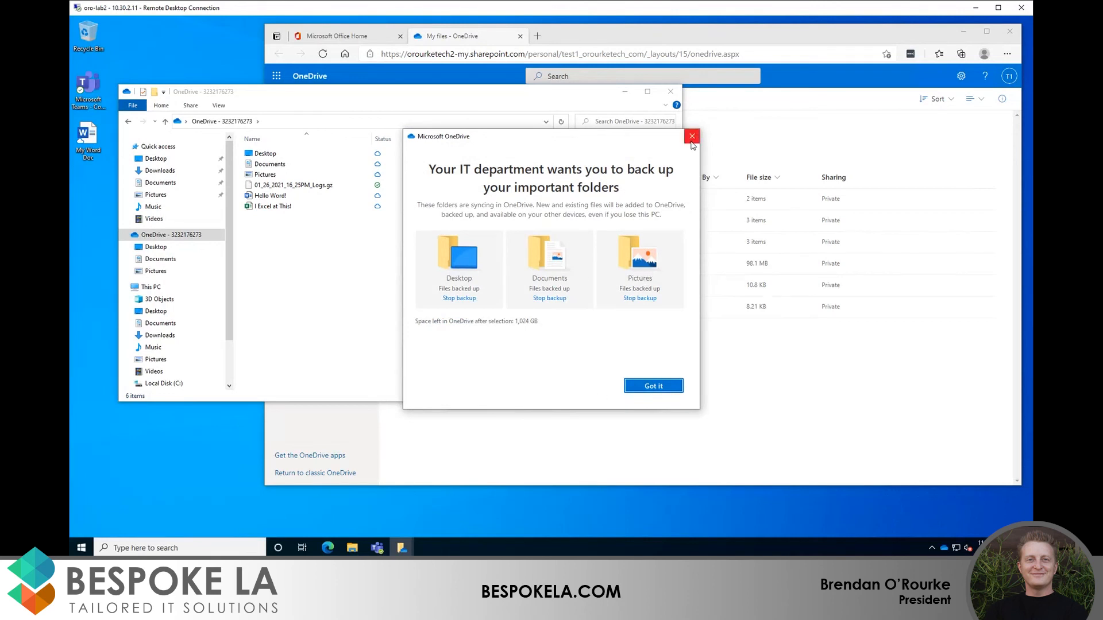
click(654, 386)
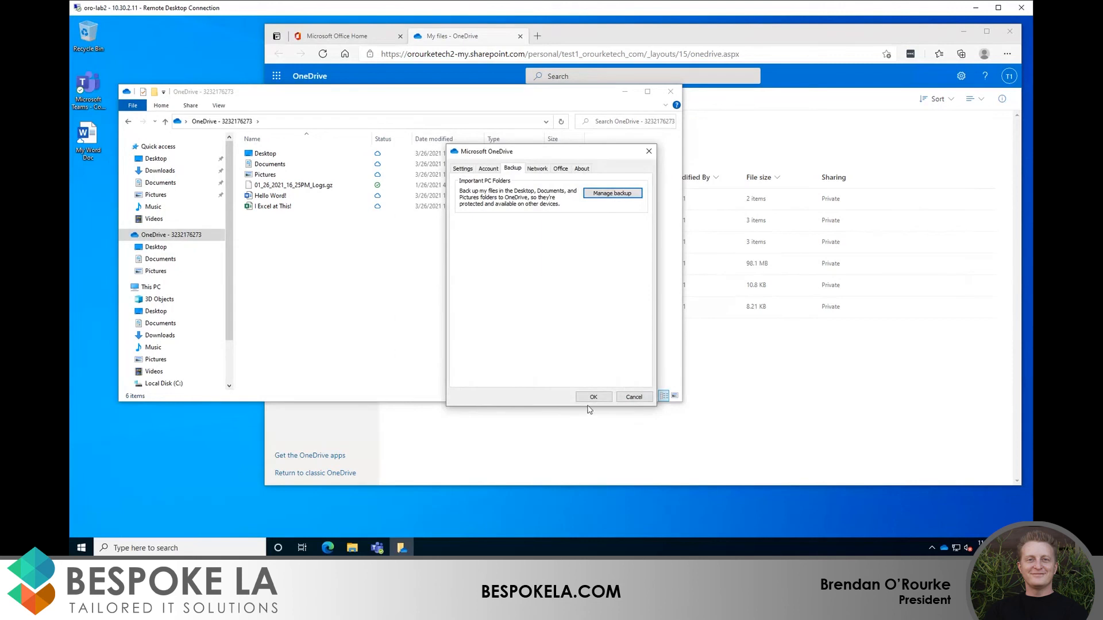
Step: Close OneDrive settings and set Hello Word! to Always keep on this device
click(591, 395)
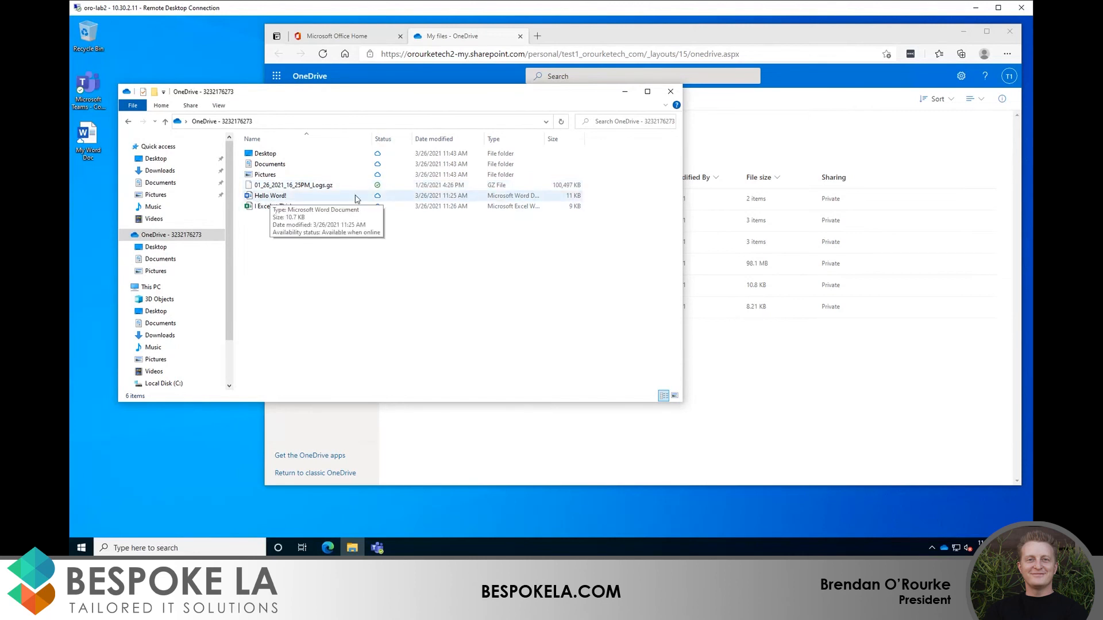
right_click(268, 198)
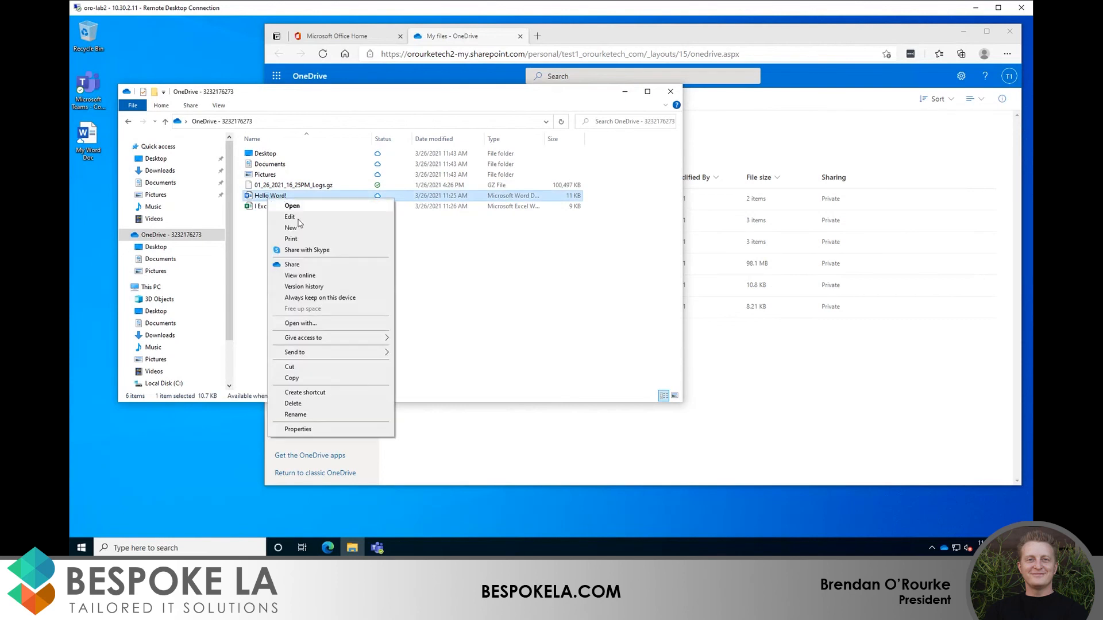
click(333, 300)
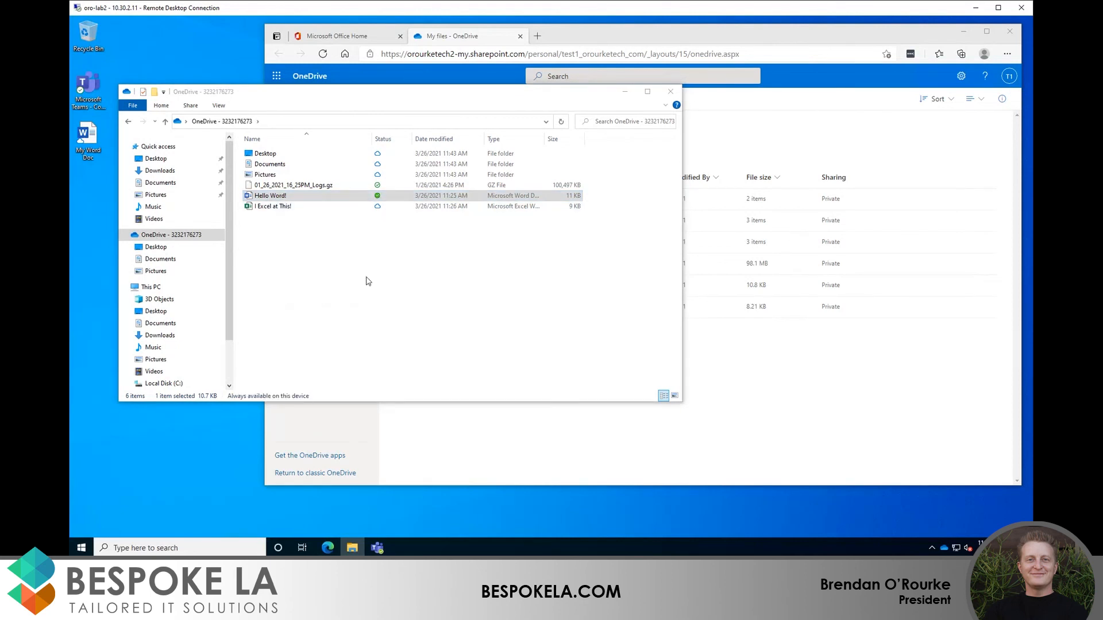
click(377, 260)
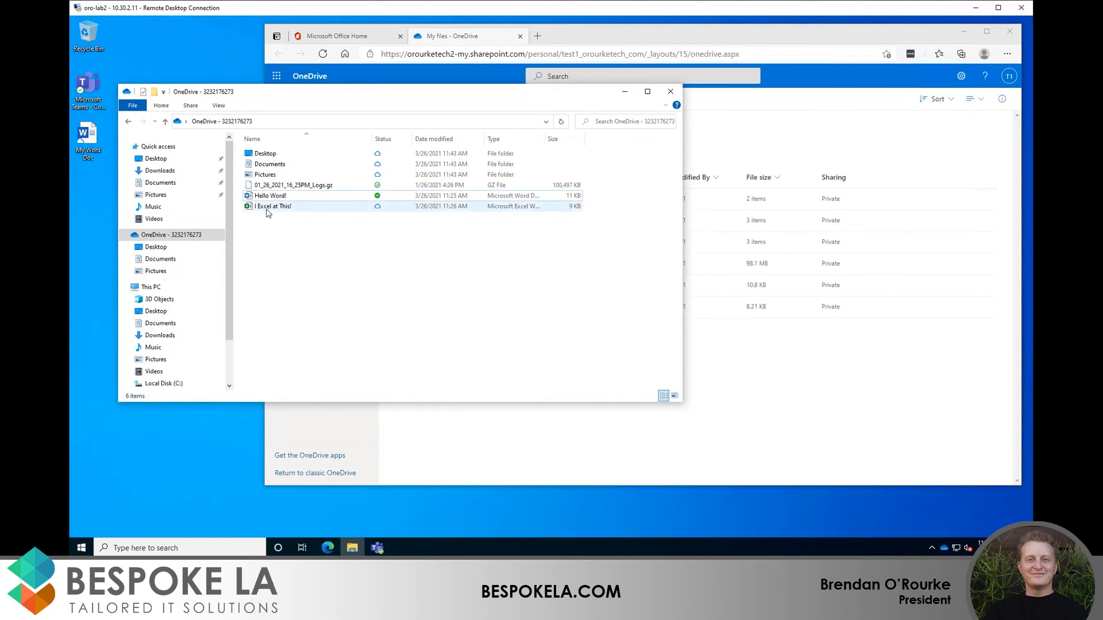
Step: Open the I Excel at This! workbook in Excel to download it locally, then close Excel
mouse_move(268, 212)
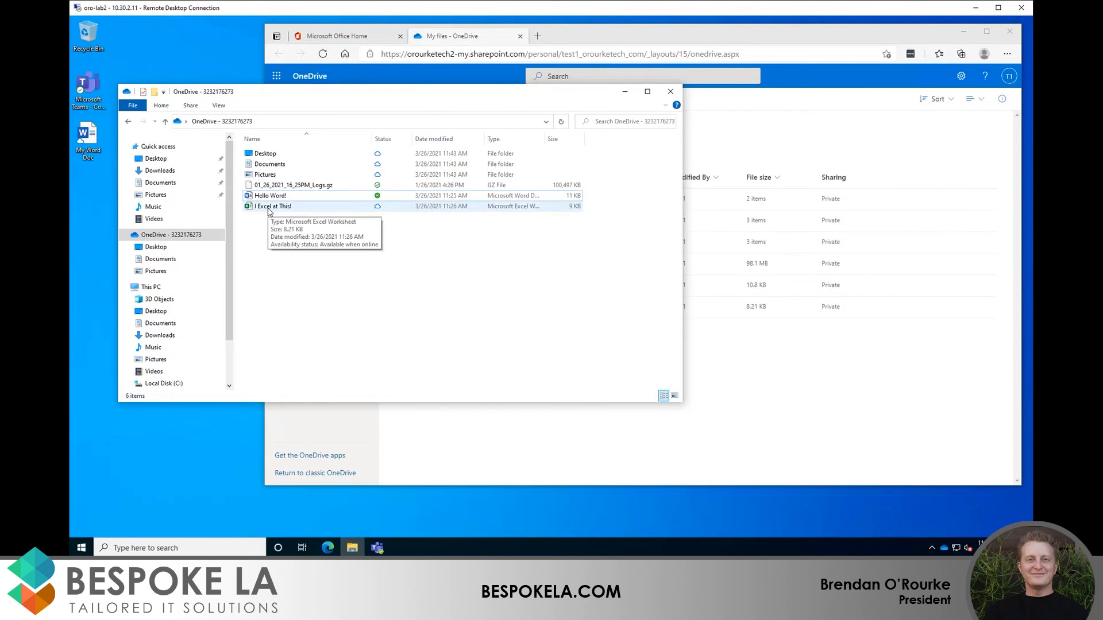
double_click(268, 208)
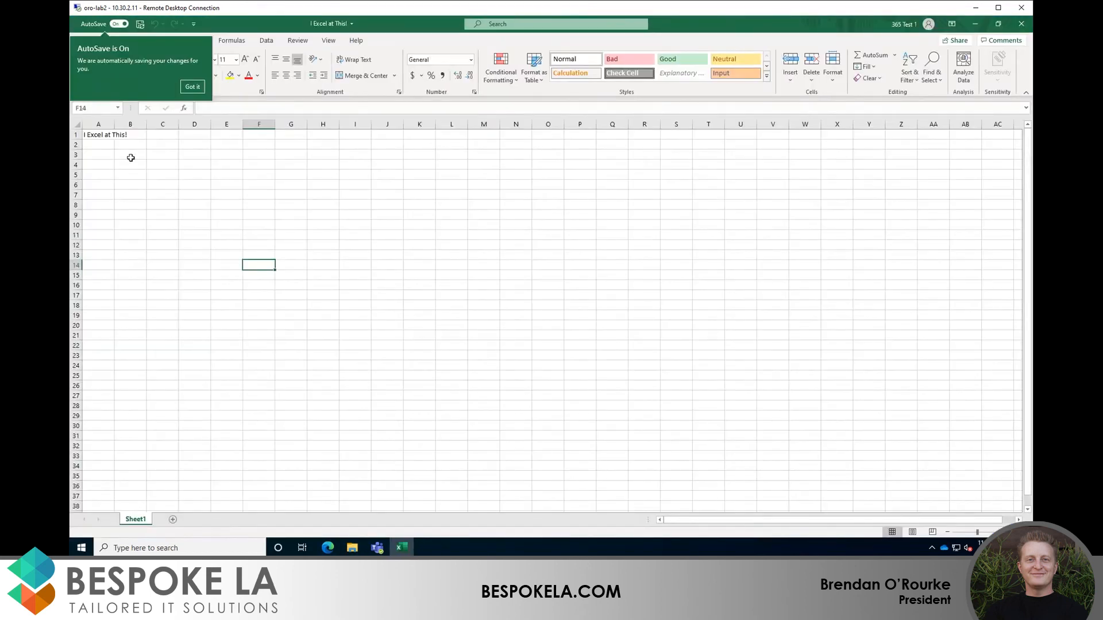
click(1024, 24)
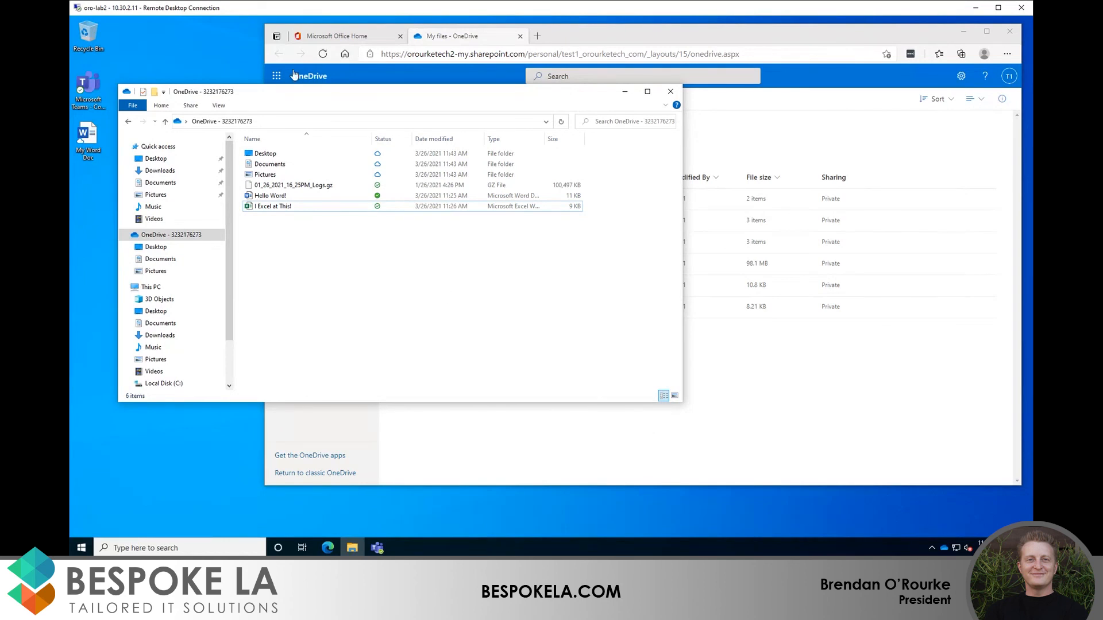
click(307, 189)
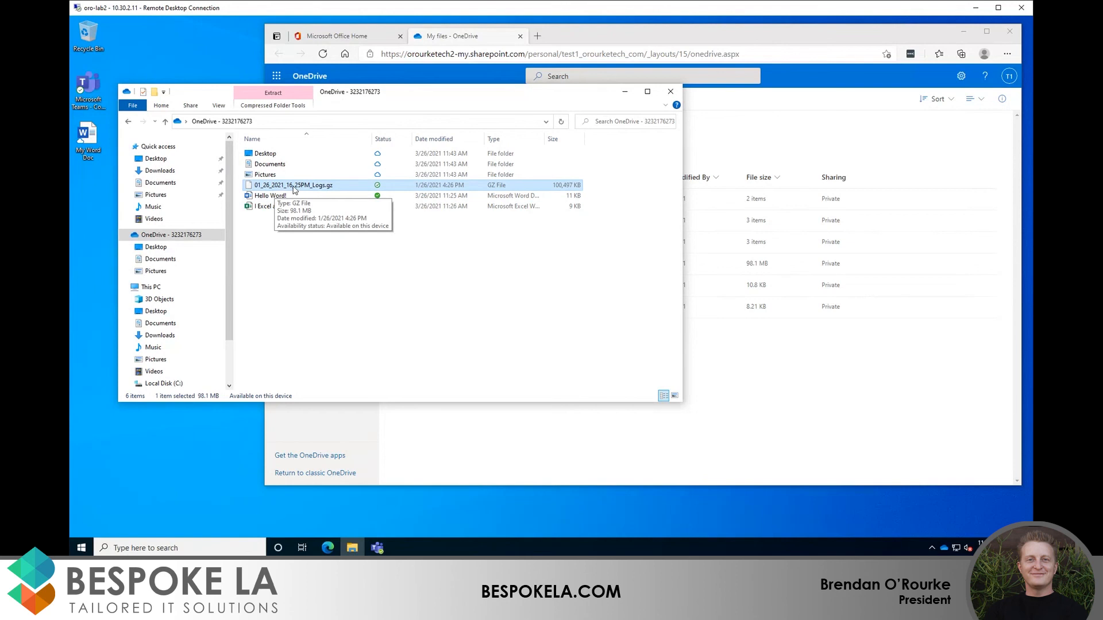
Step: Free up space on 01_26_2021_16_25PM_Logs.gz so it becomes online-only
right_click(294, 189)
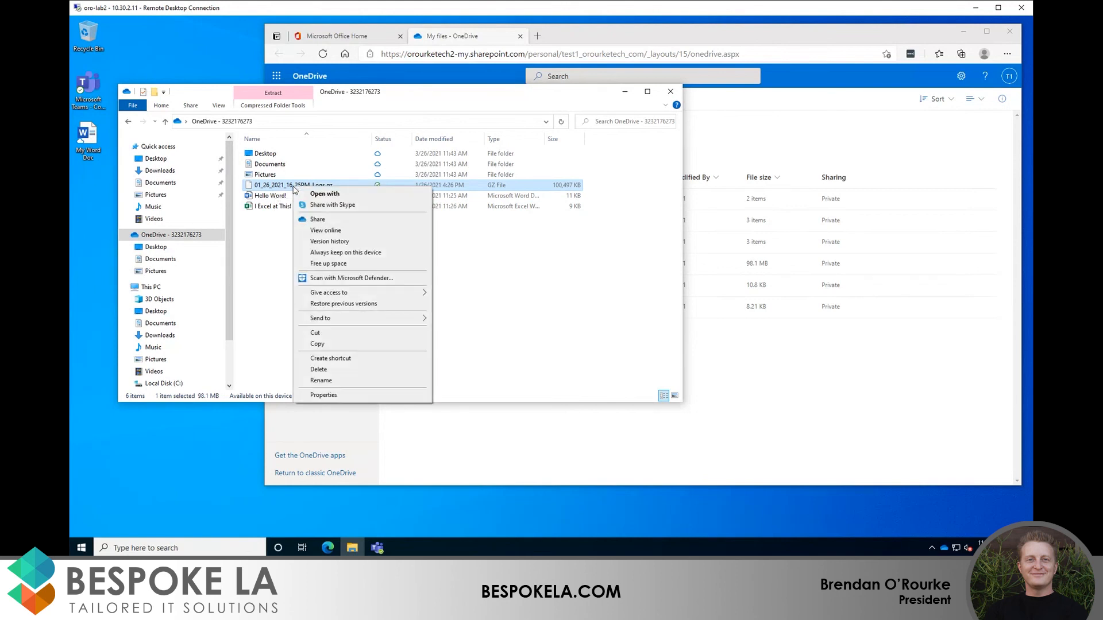
click(329, 263)
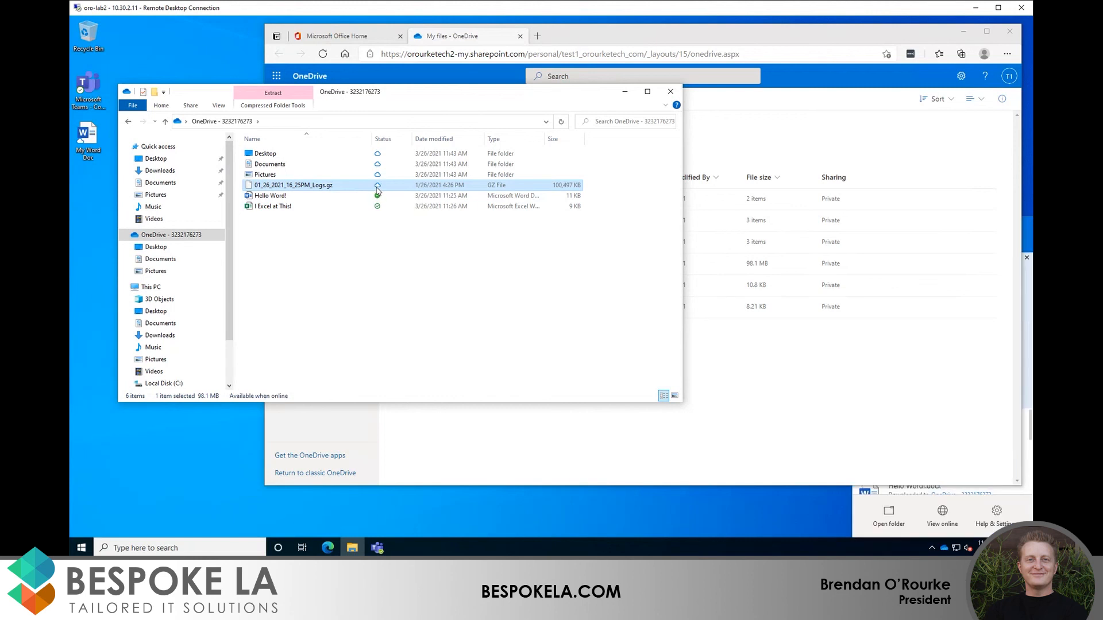
click(416, 280)
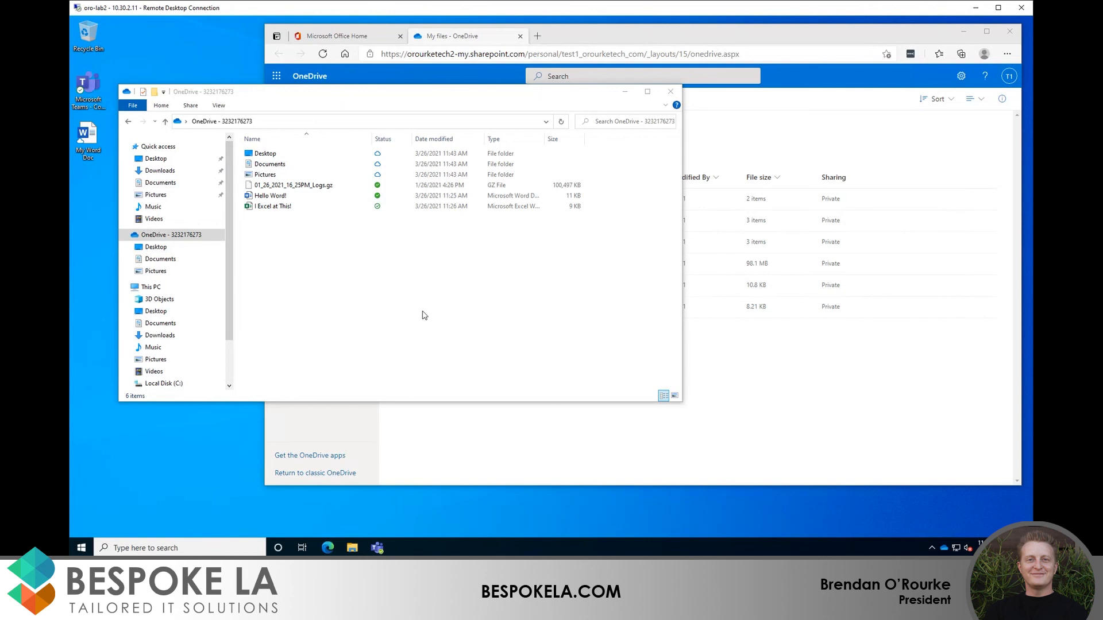
right_click(267, 200)
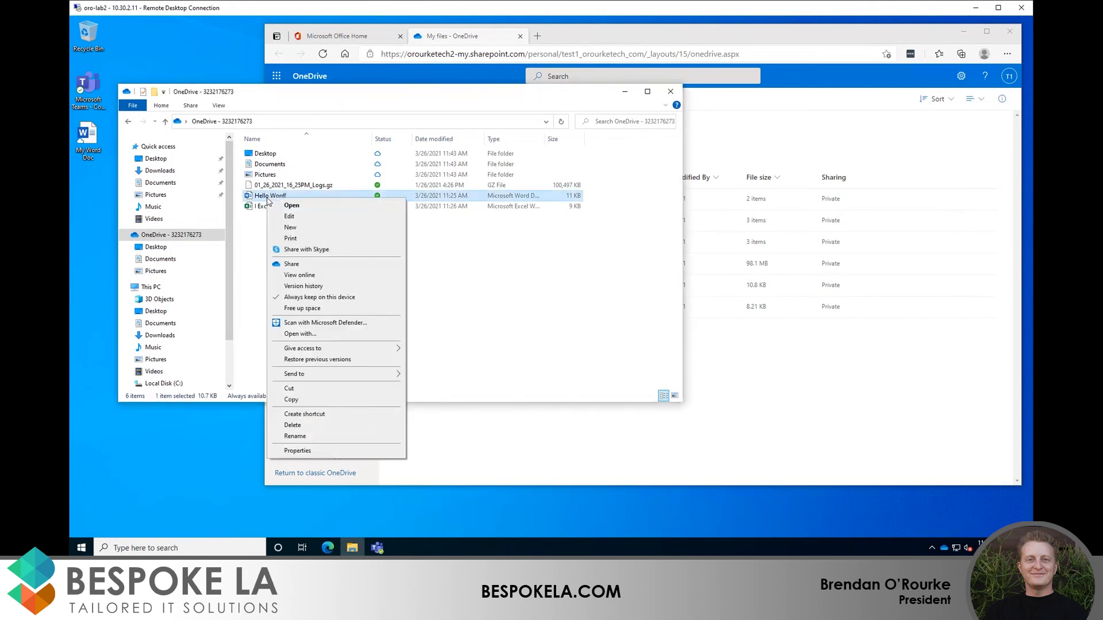
Step: Share Hello Word!.docx and open its link settings, currently set to specific people
click(298, 264)
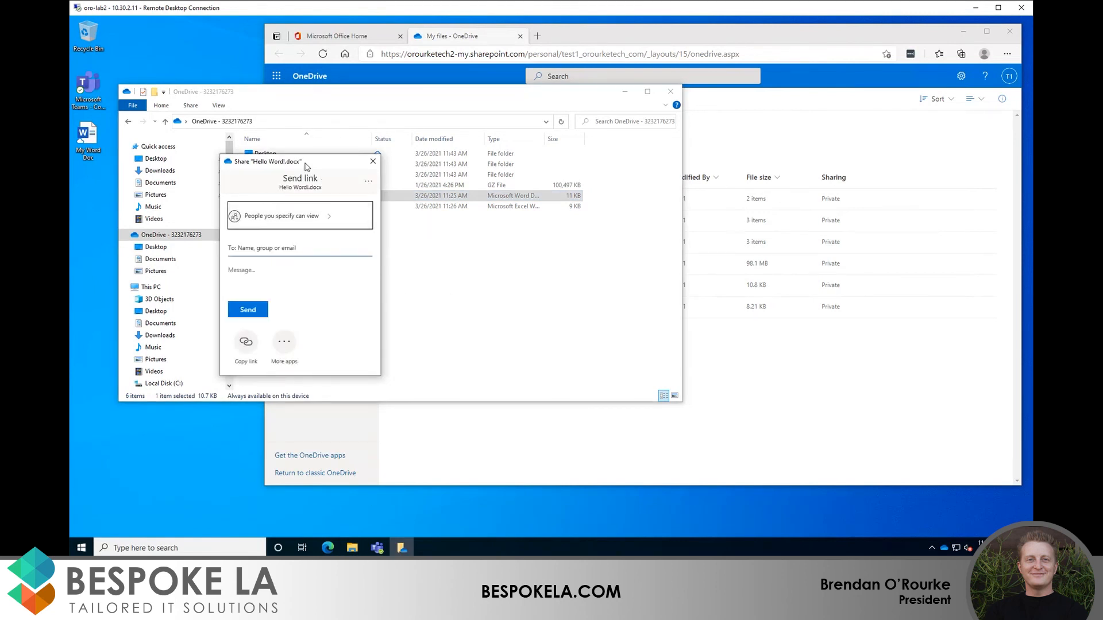
drag(312, 165, 375, 219)
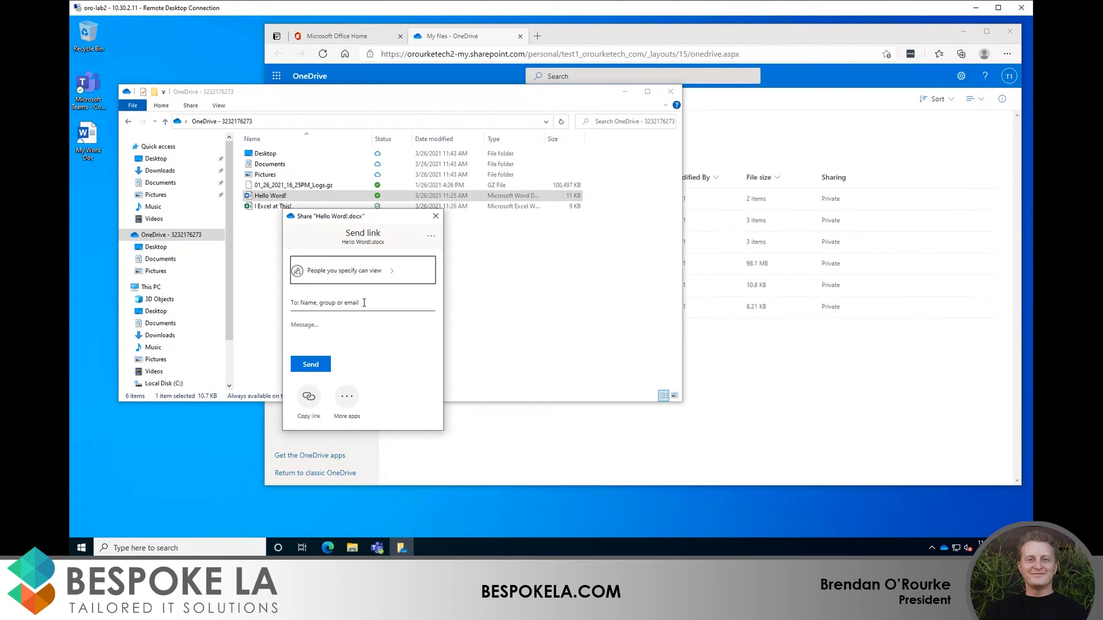
click(353, 276)
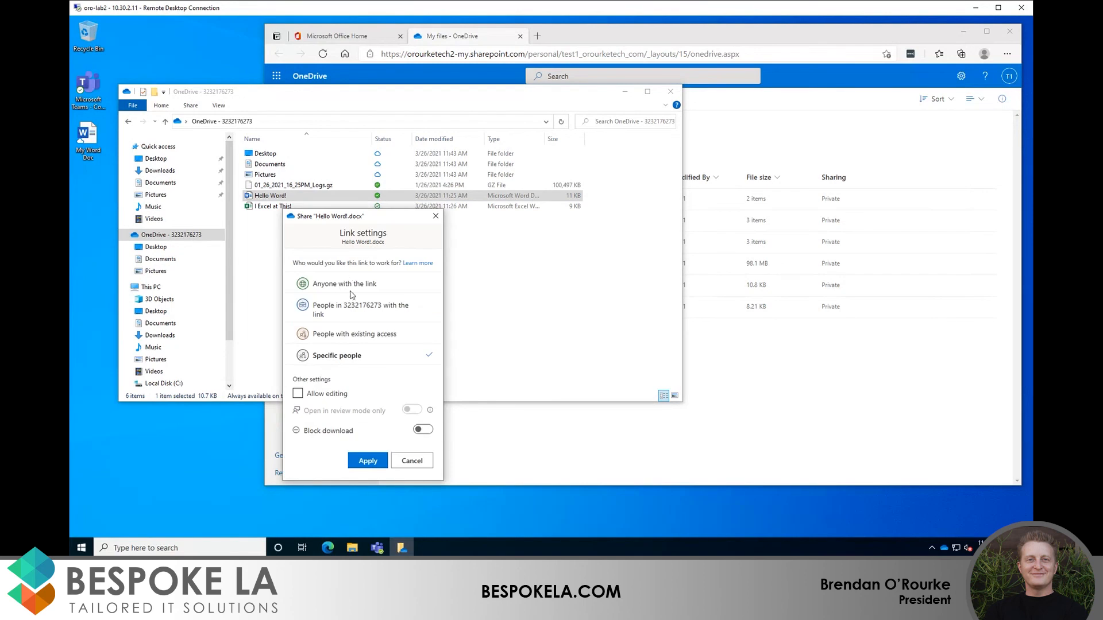
Step: Set the Hello Word!.docx link to 'Anyone with the link' with editing allowed, then copy it
click(345, 290)
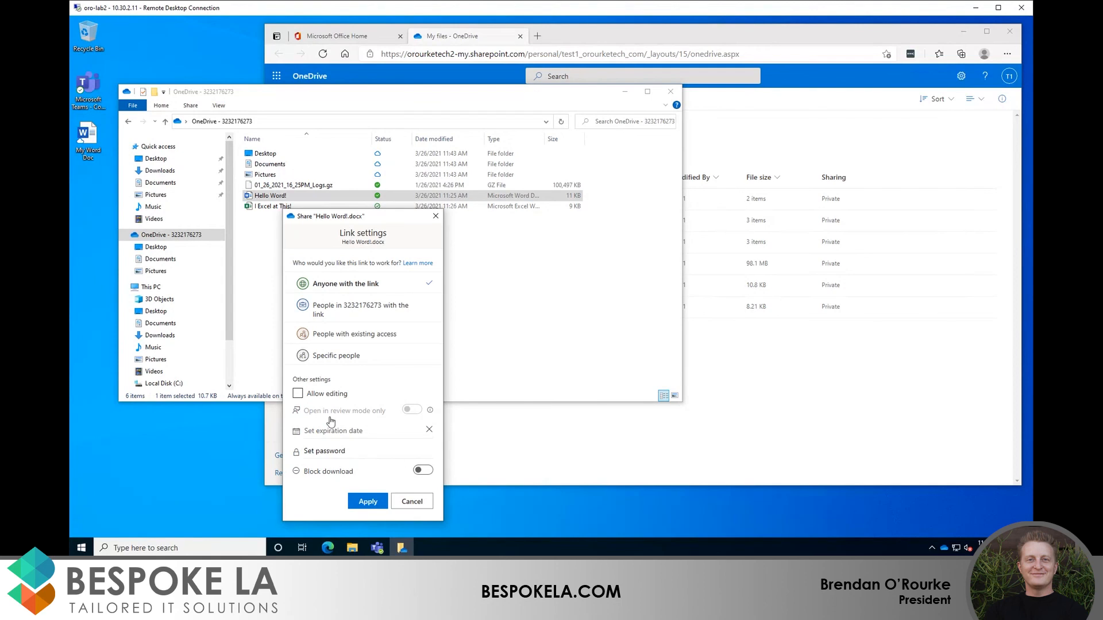
click(298, 394)
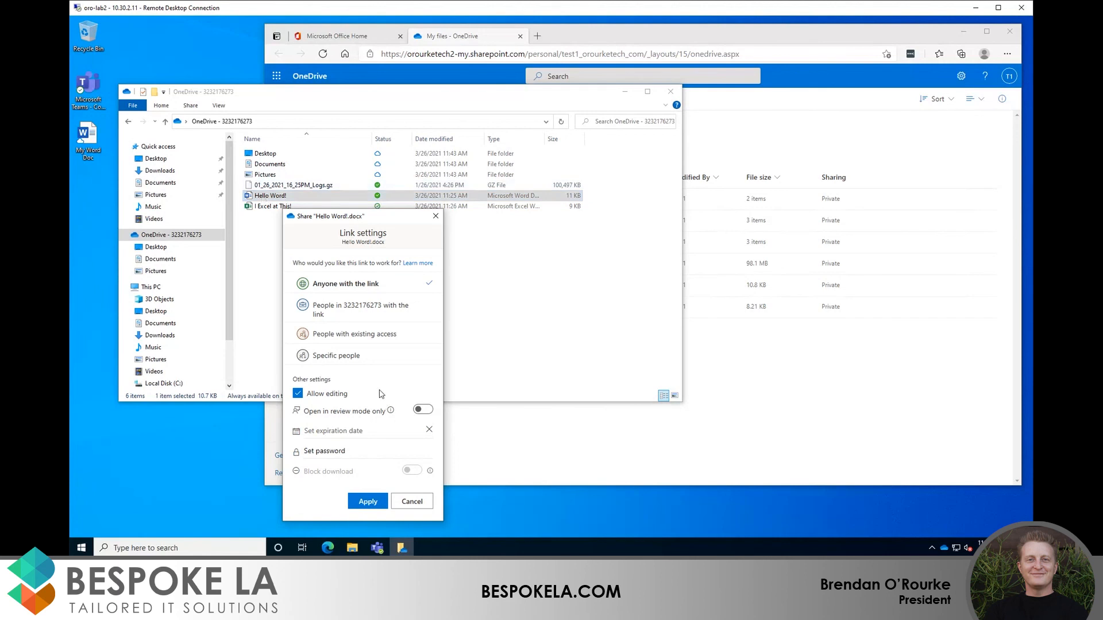
click(367, 503)
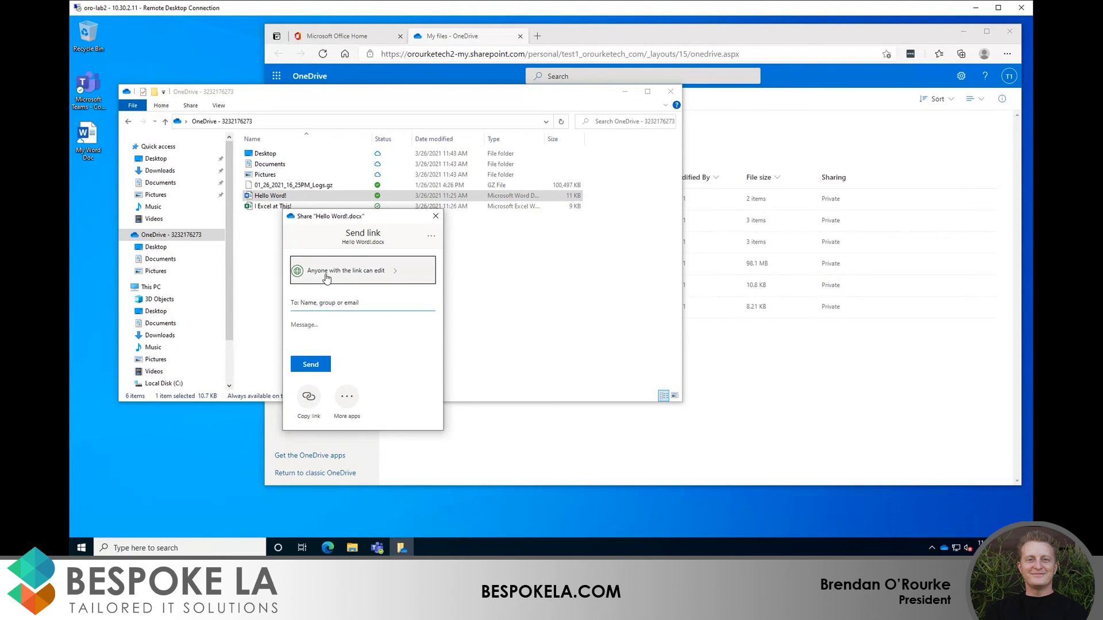
click(308, 398)
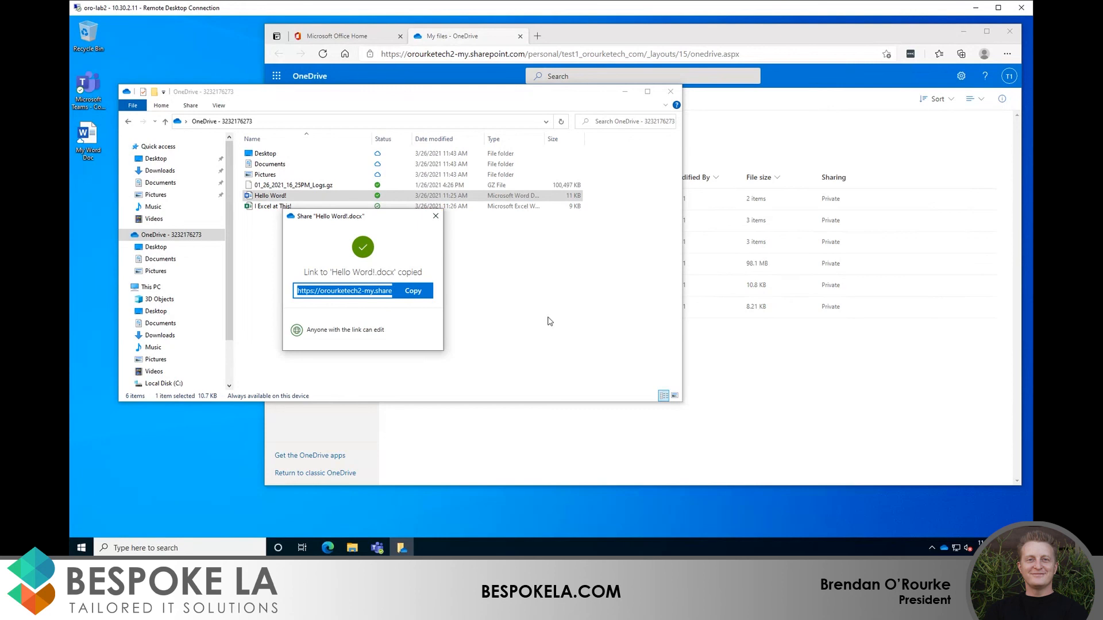
Step: Open the copied Hello Word! sharing link in a new Edge InPrivate window
click(436, 217)
click(577, 36)
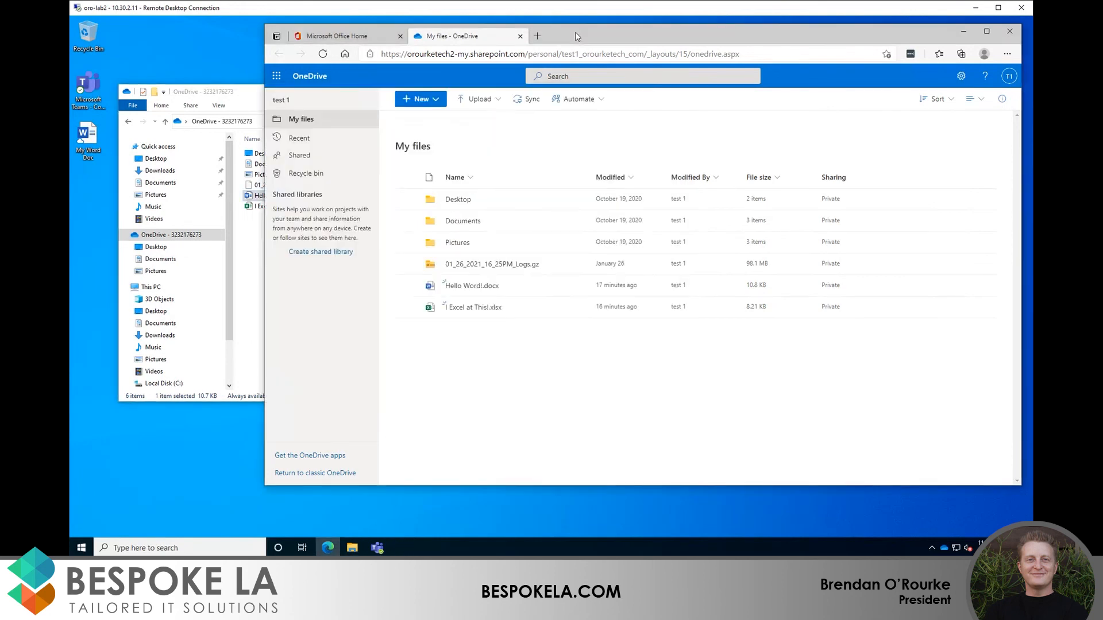
click(1007, 54)
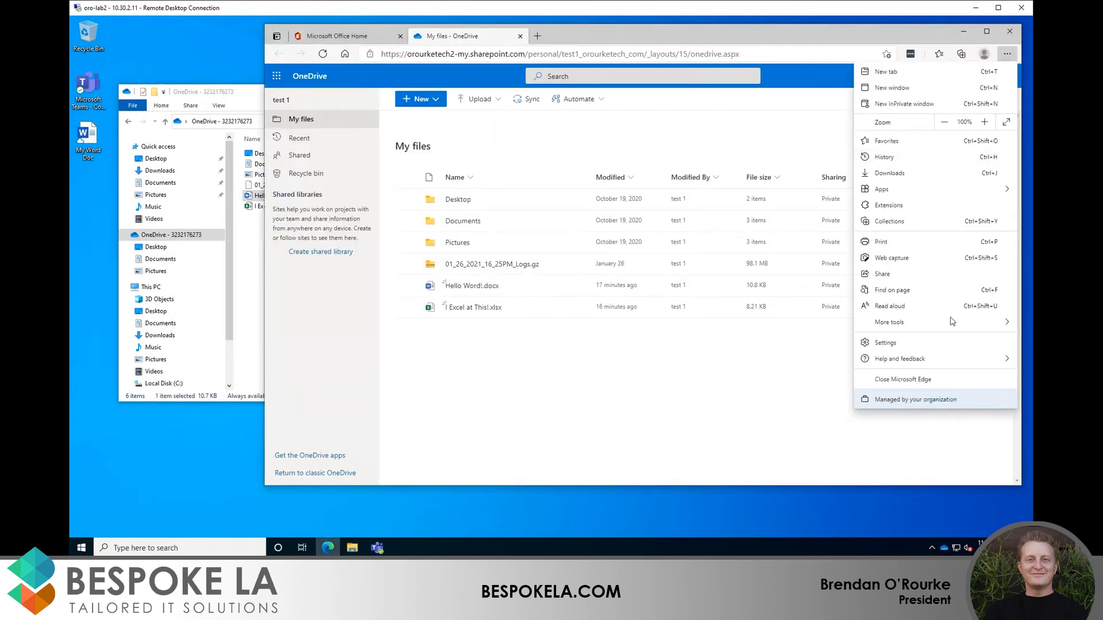
click(923, 105)
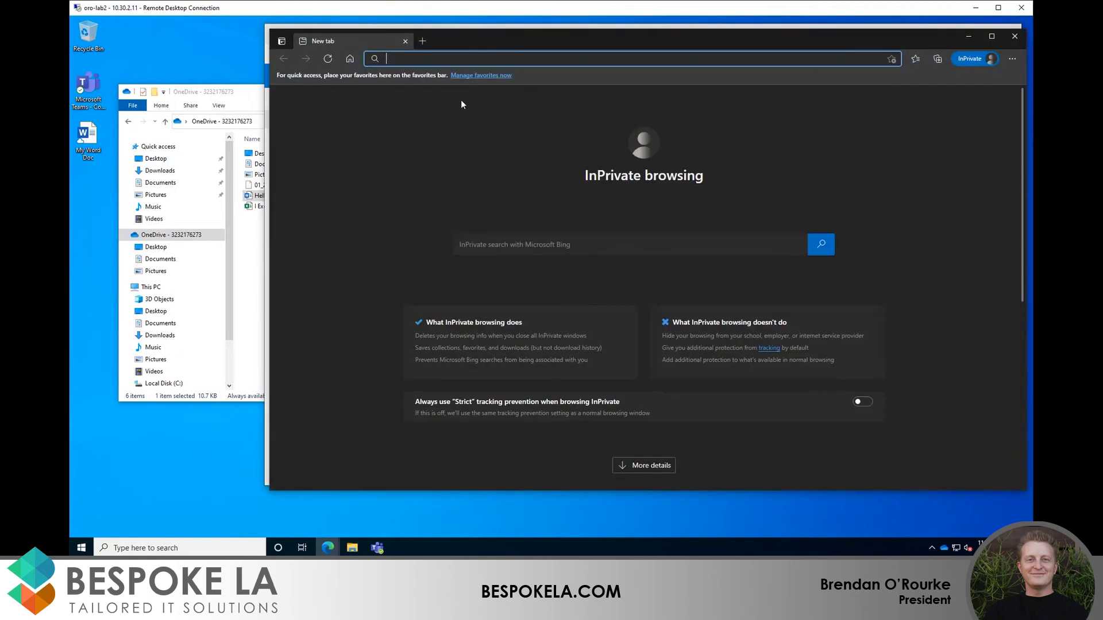
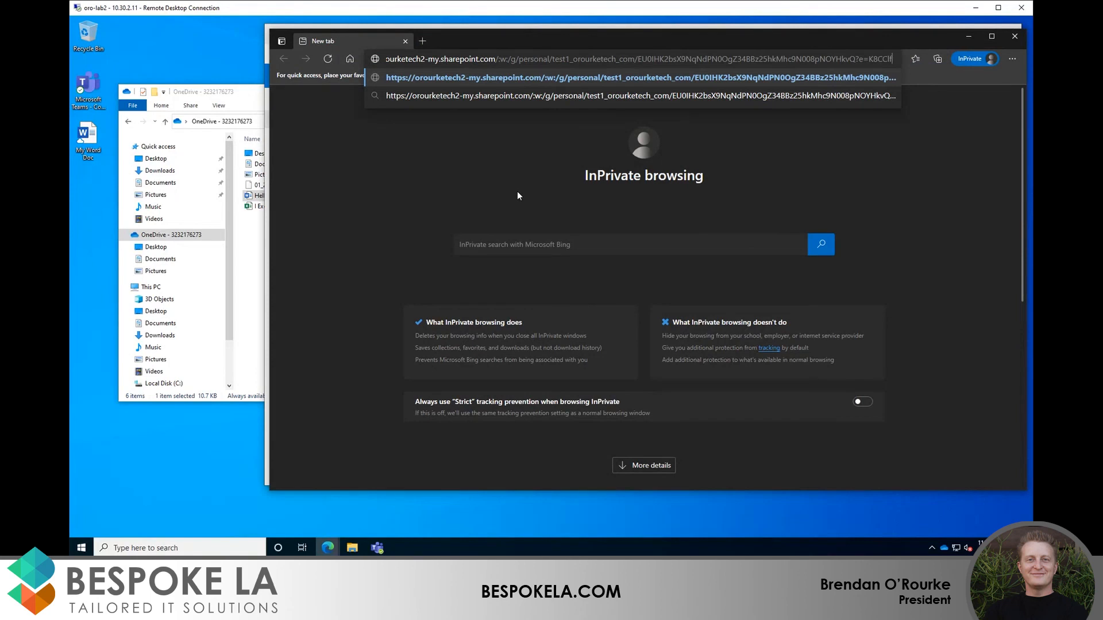
key(Return)
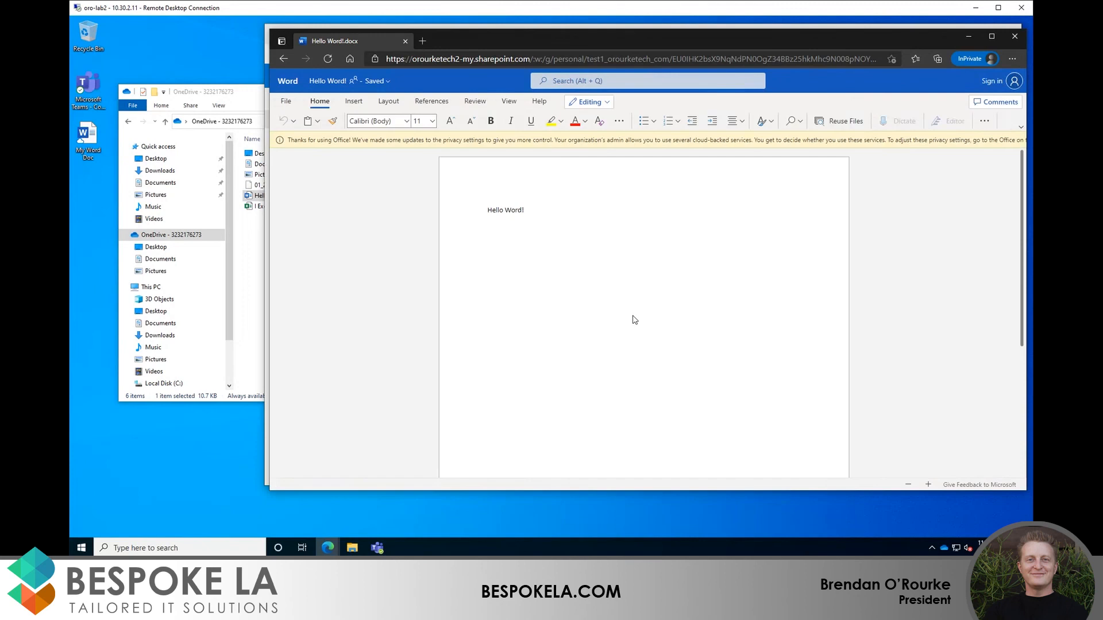
Step: Add the line 'This is cool.' below Hello Word! and close the private window
click(553, 209)
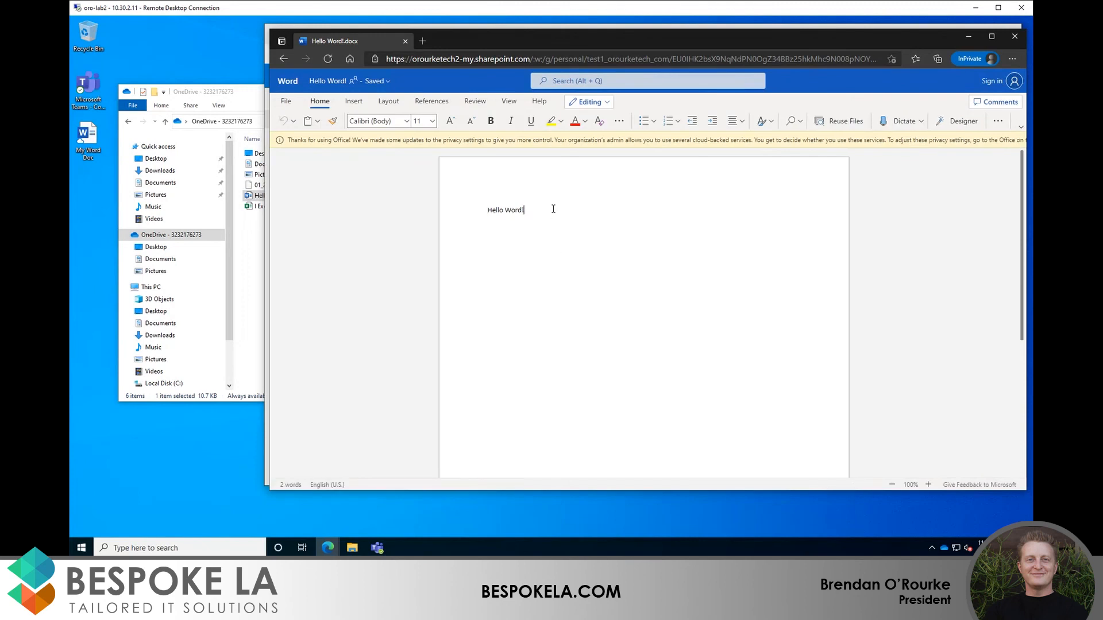
key(Return)
text(This is cool.)
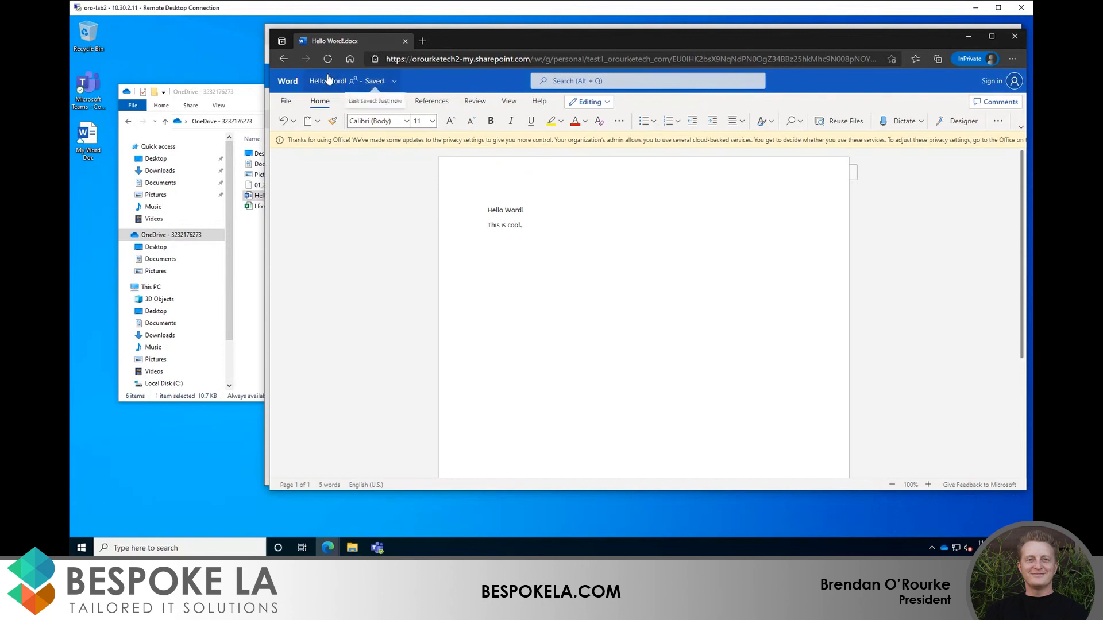
click(1014, 37)
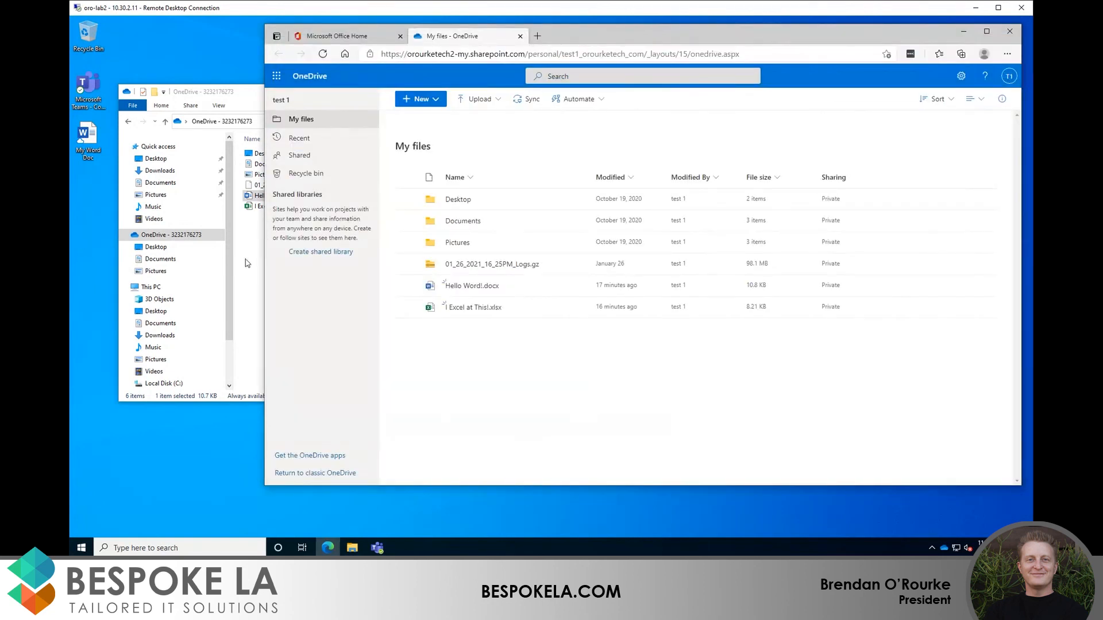
Step: Open the local Hello Word! in desktop Word to see 'This is cool.' synced, then close Word
click(247, 263)
double_click(271, 197)
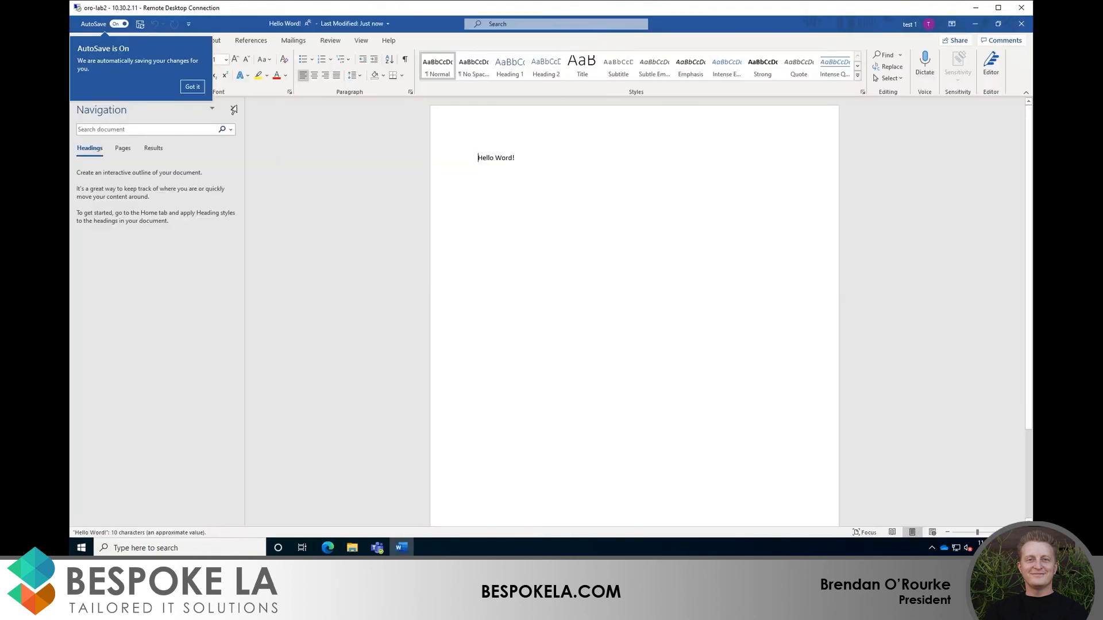
click(194, 87)
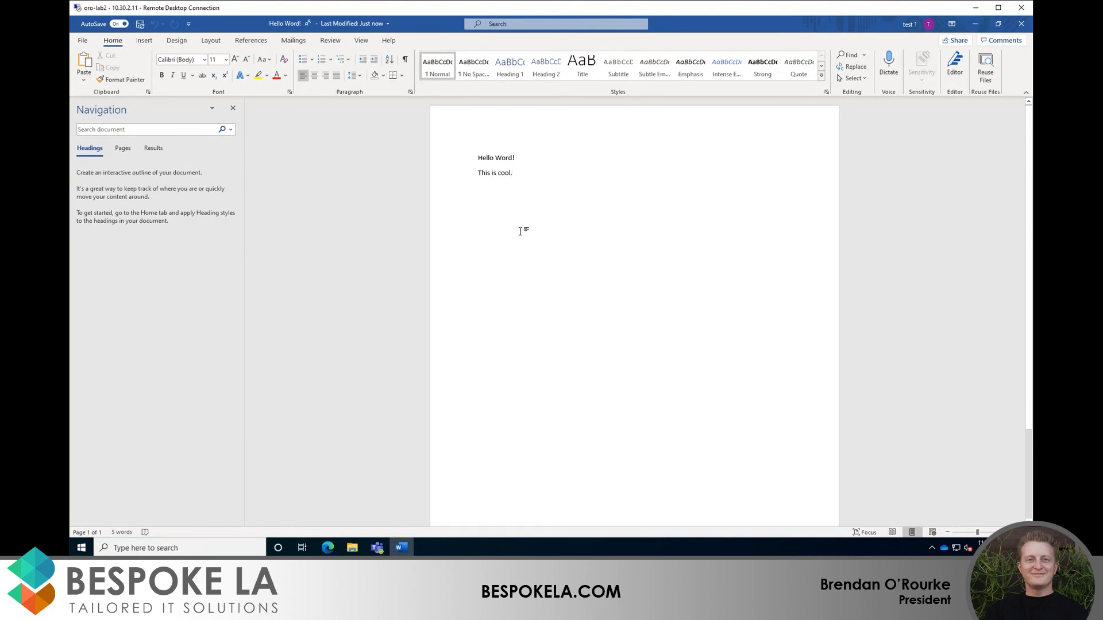
click(1026, 22)
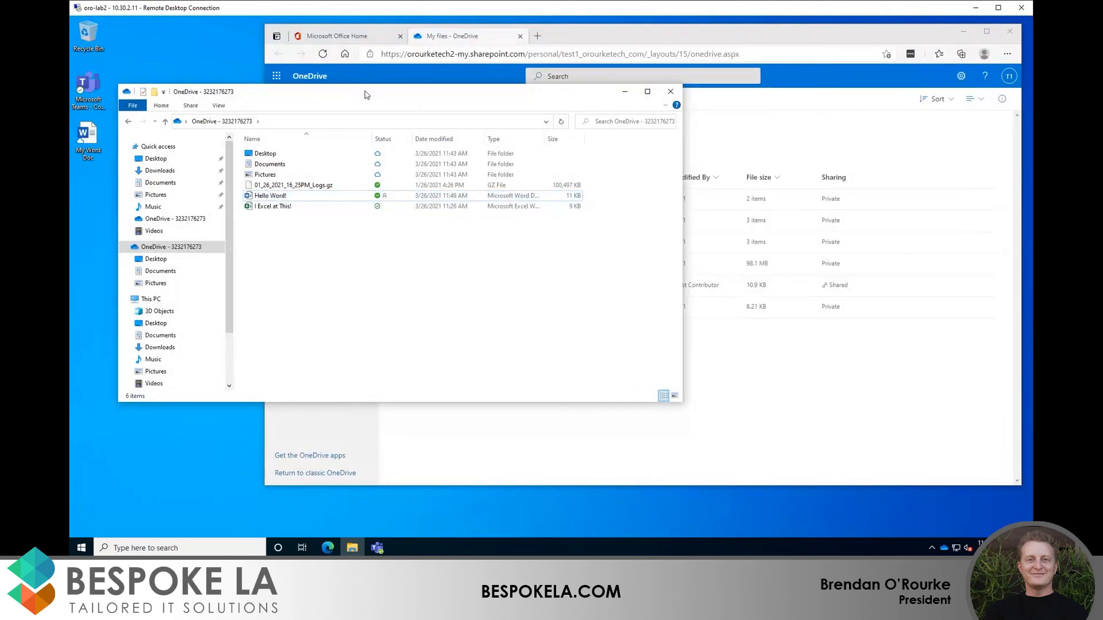
drag(367, 93, 365, 136)
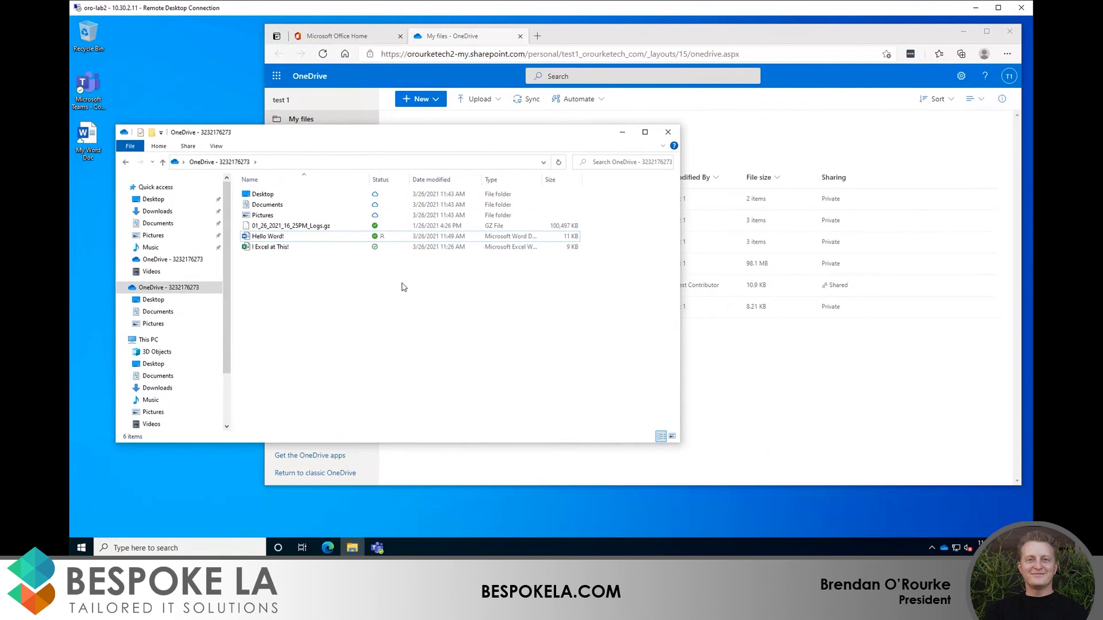